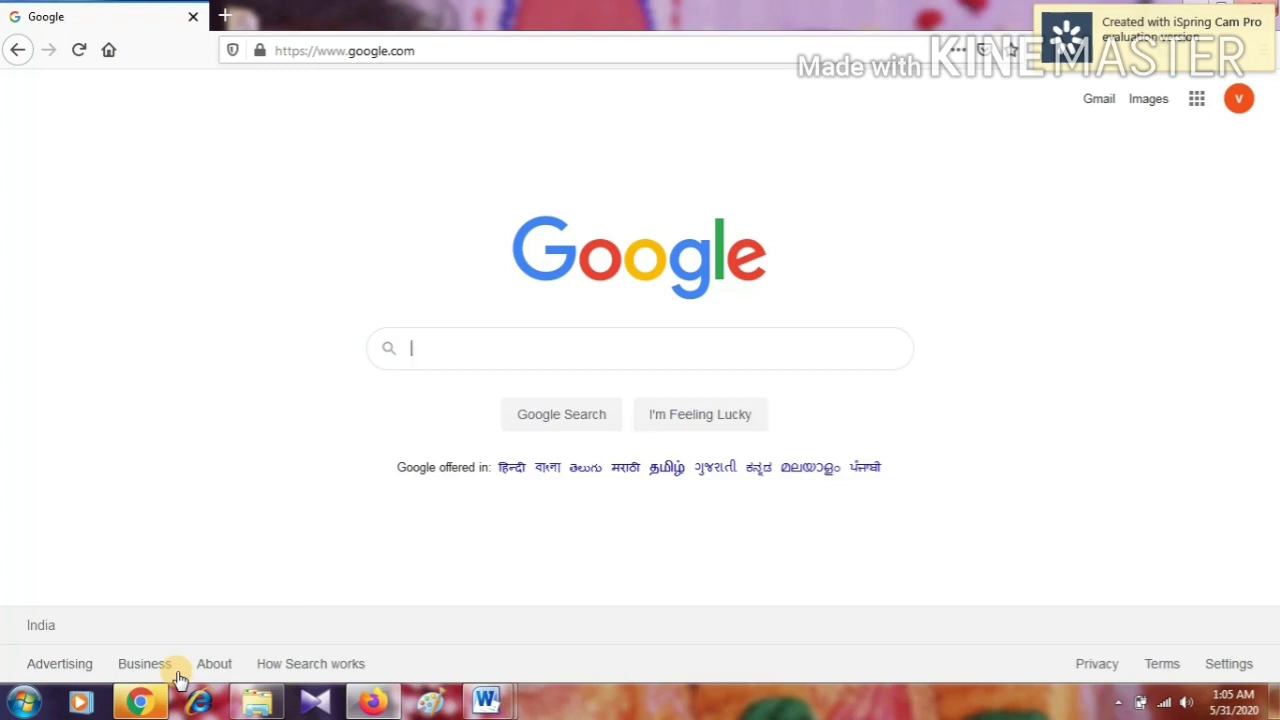
Search Google for TNESERVICES and open the eservices.tn.gov.in result
{"action": "left_click", "coordinate": [418, 350]}
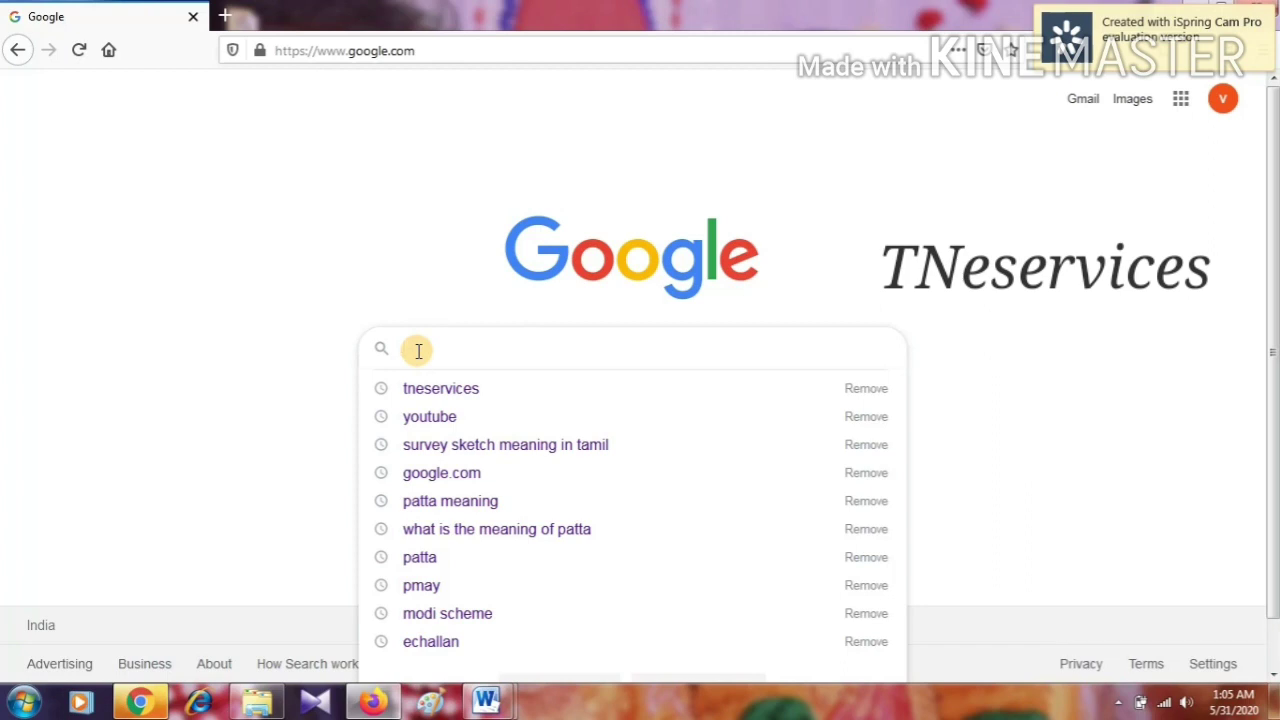
{"action": "type", "text": "TNES"}
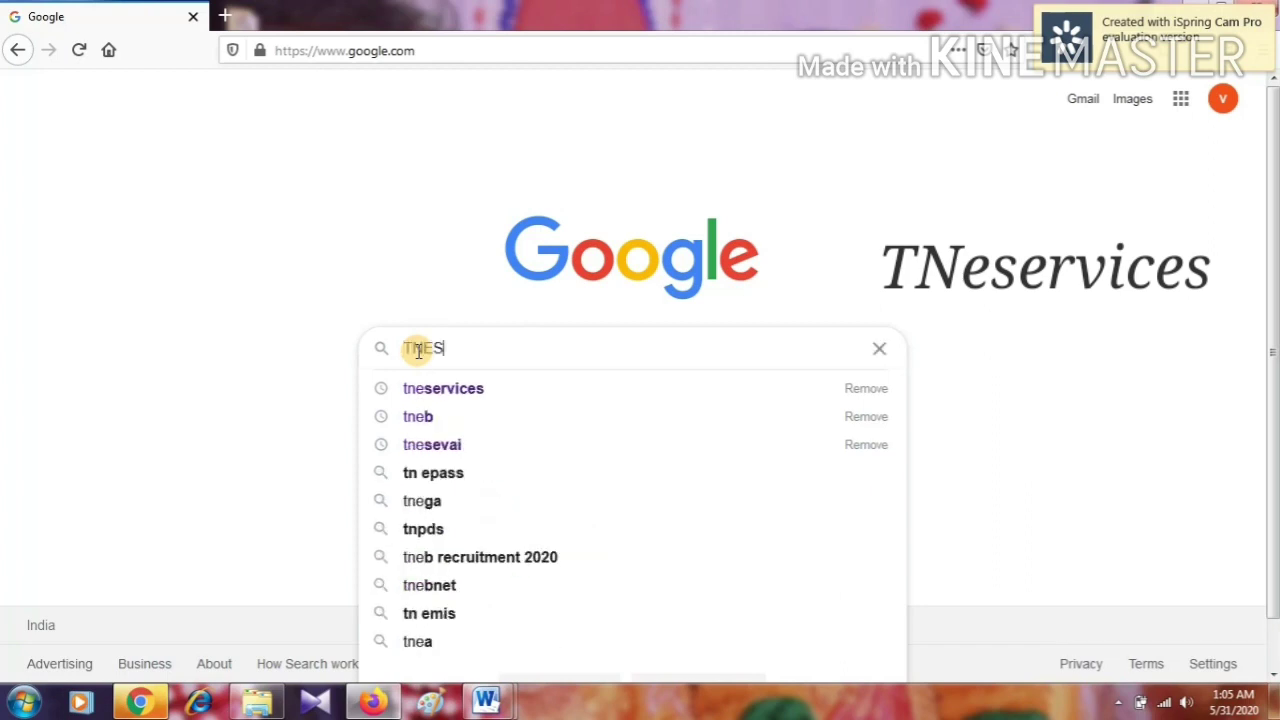
{"action": "type", "text": "ERVICES"}
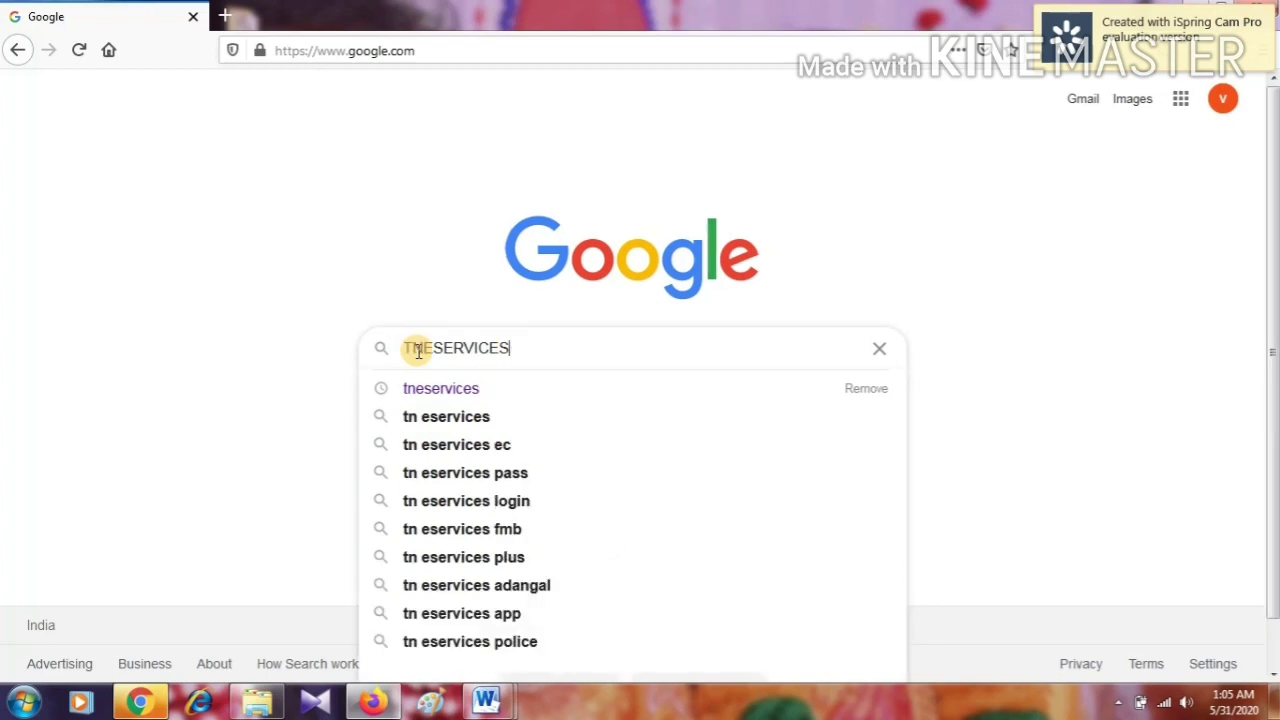
{"action": "key", "text": "Return"}
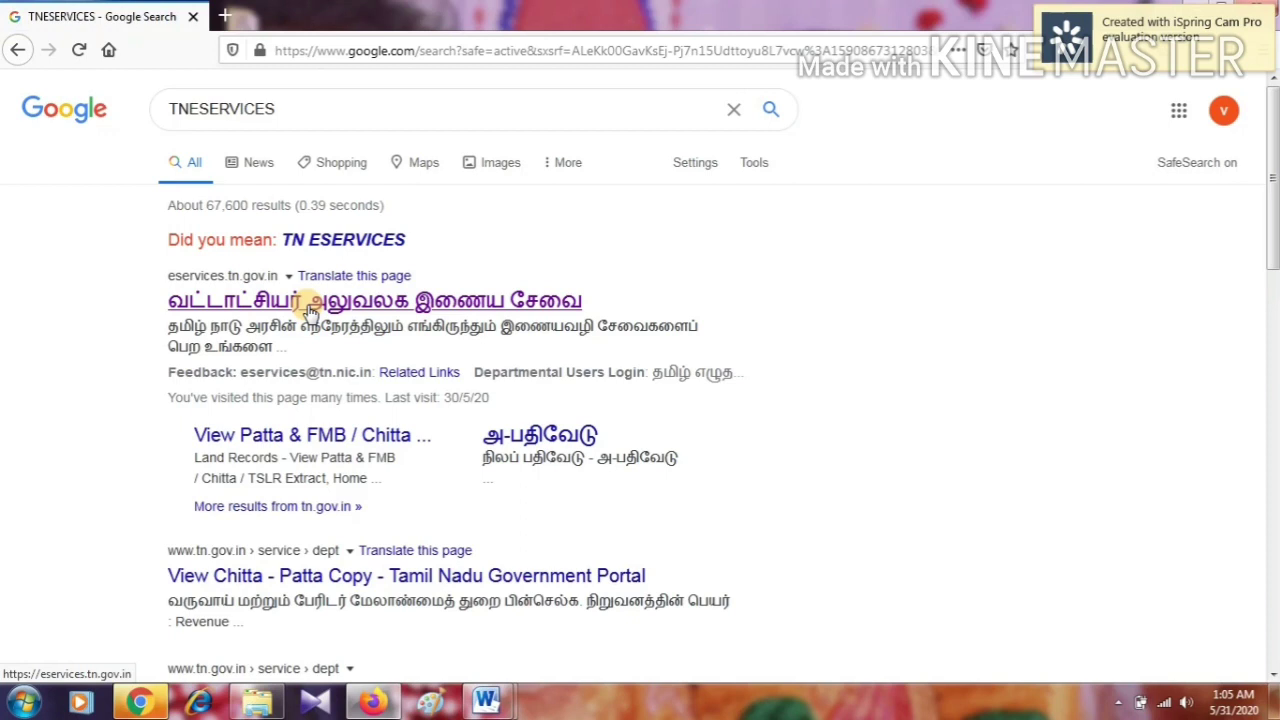
{"action": "left_click", "coordinate": [310, 312]}
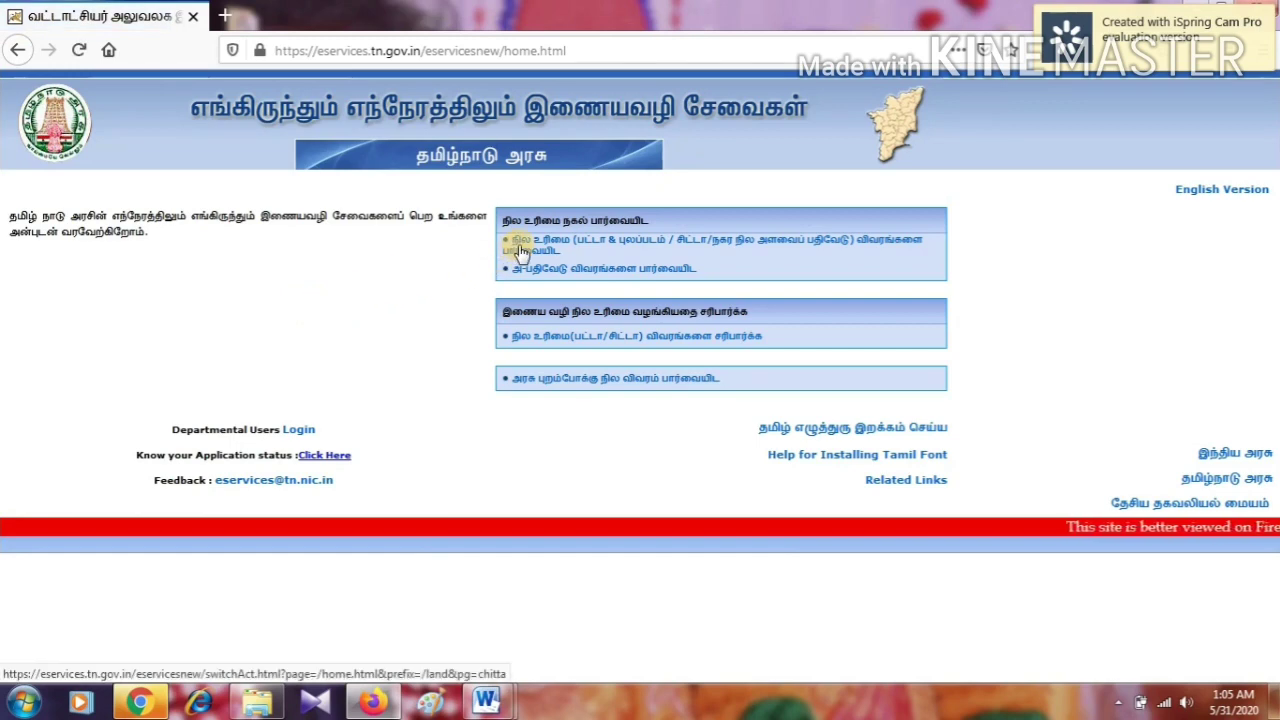
Open the patta and FMB land-records viewing service from the e-Services home page
{"action": "left_click", "coordinate": [585, 249]}
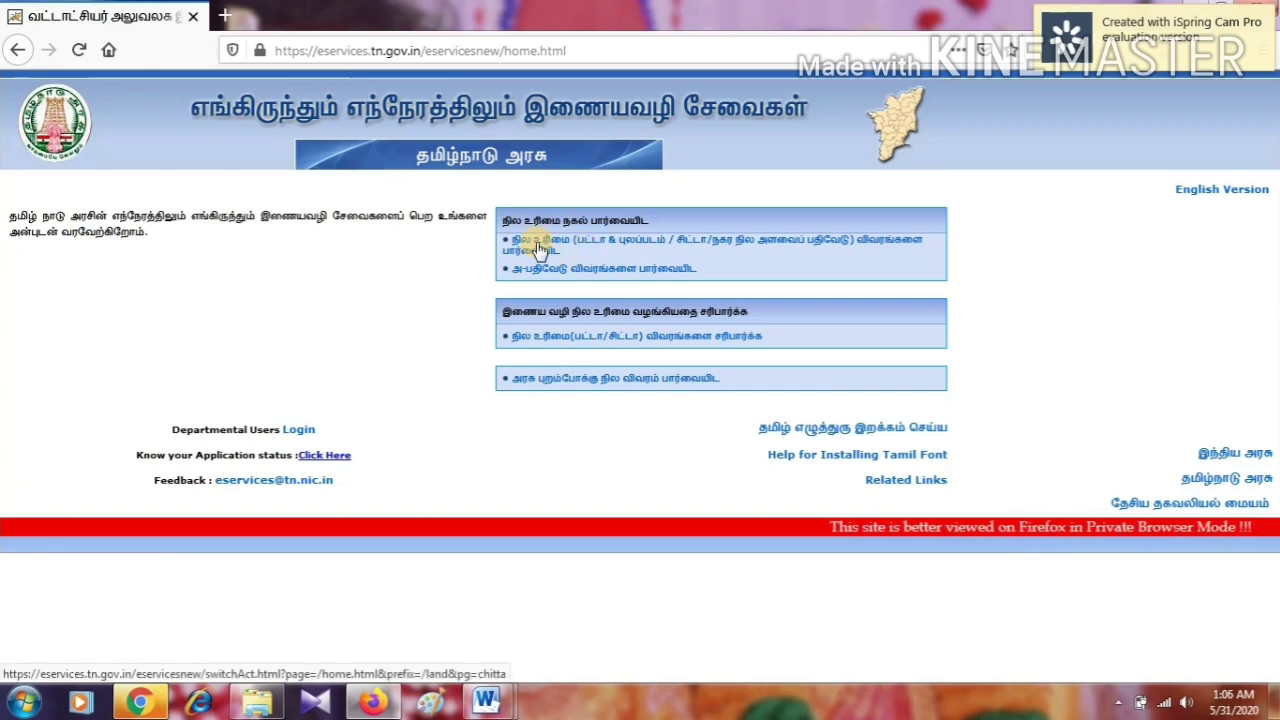
{"action": "left_click", "coordinate": [538, 248]}
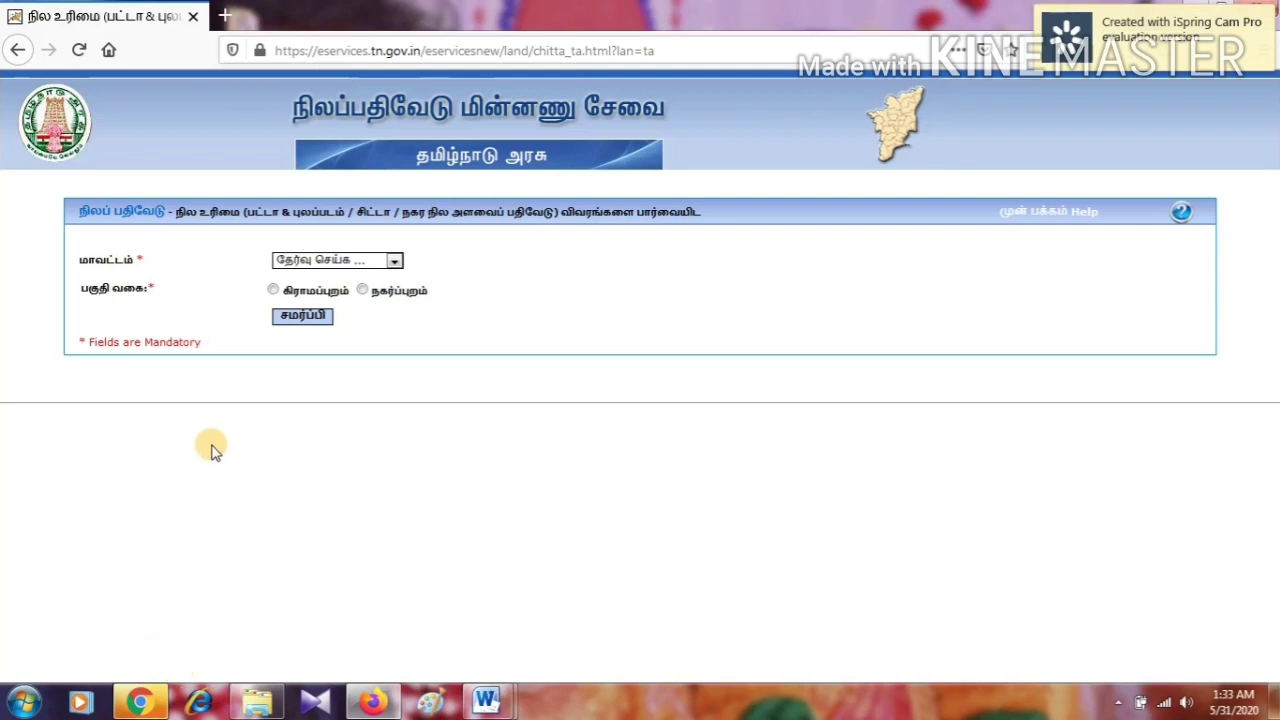
Submit district செங்கல்பட்டு with the rural area type (கிராமப்புறம்)
{"action": "left_click", "coordinate": [312, 262]}
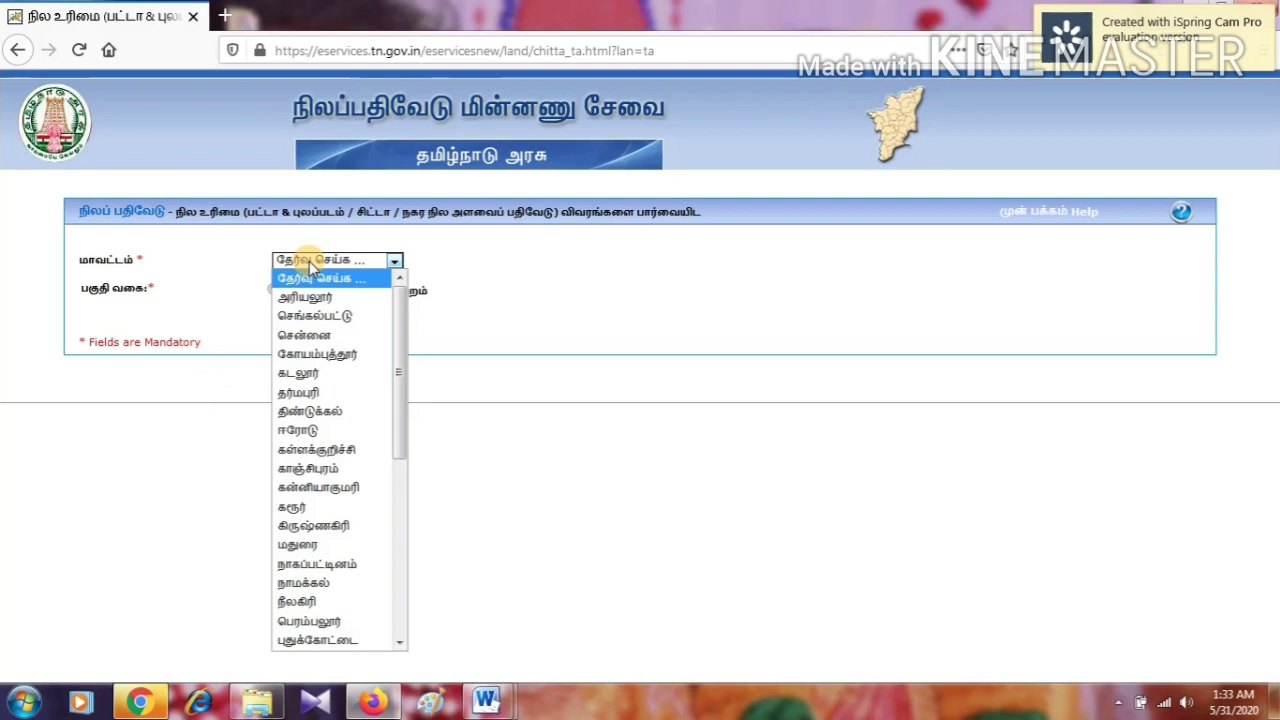
{"action": "left_click", "coordinate": [312, 319]}
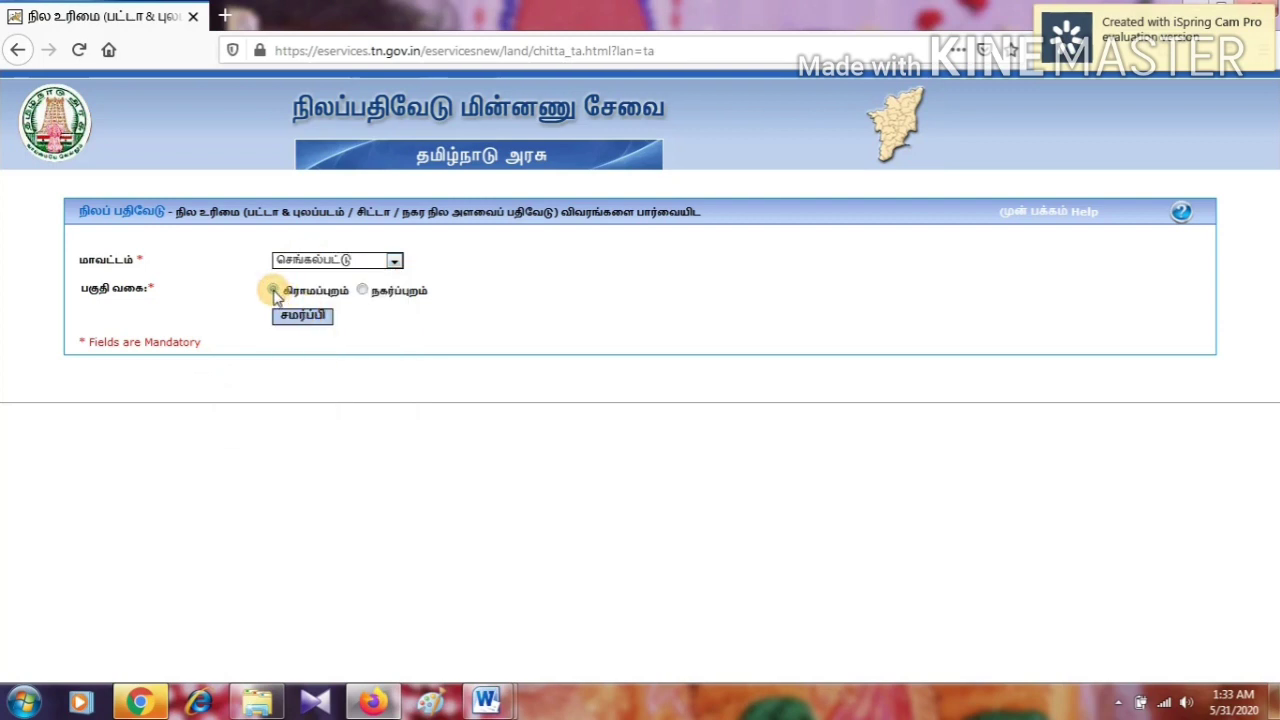
{"action": "left_click", "coordinate": [274, 291]}
{"action": "left_click", "coordinate": [300, 318]}
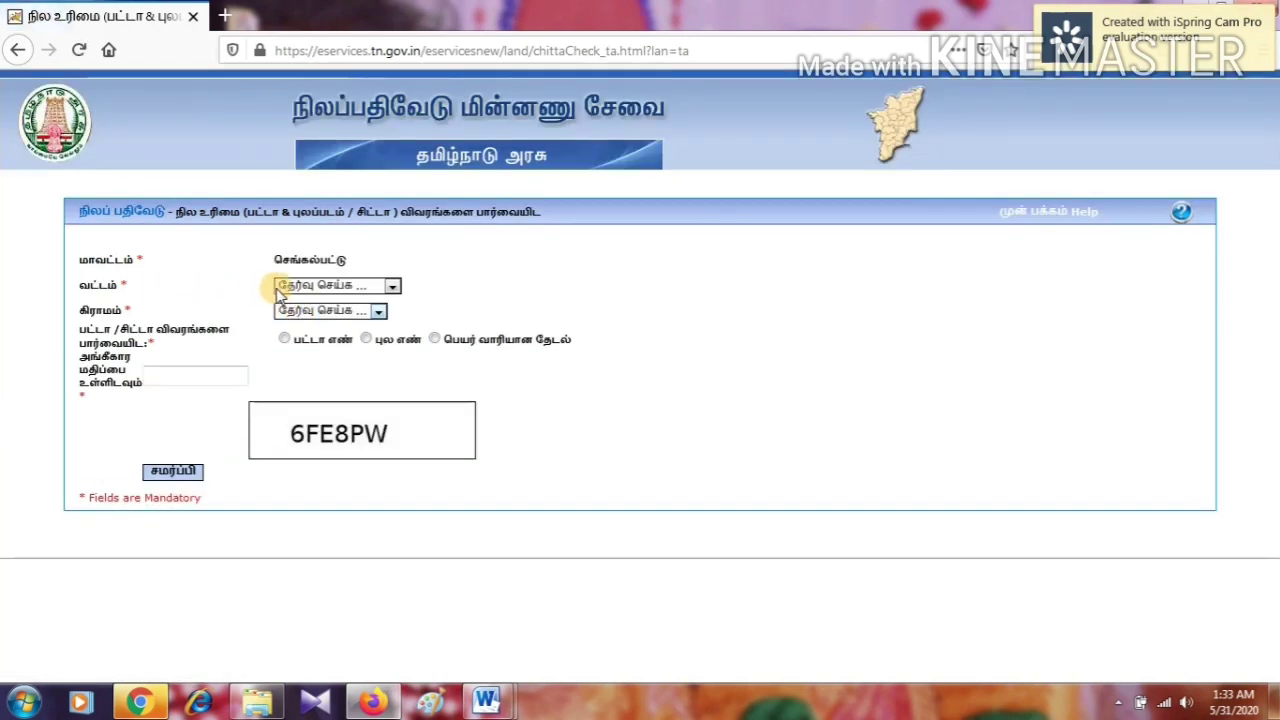
Choose taluk செங்கல்பட்டு and village ஆலப்பாக்கம், and set the lookup to survey number (புல எண்)
{"action": "left_click", "coordinate": [338, 286]}
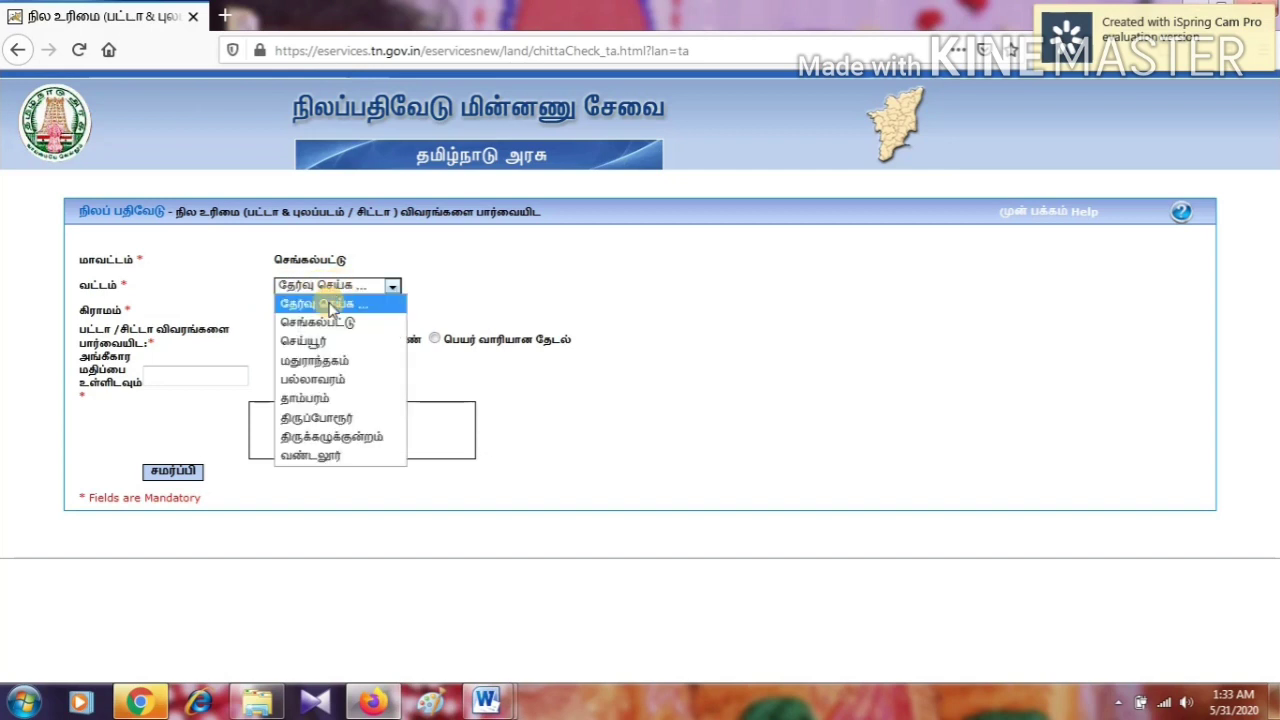
{"action": "left_click", "coordinate": [318, 322]}
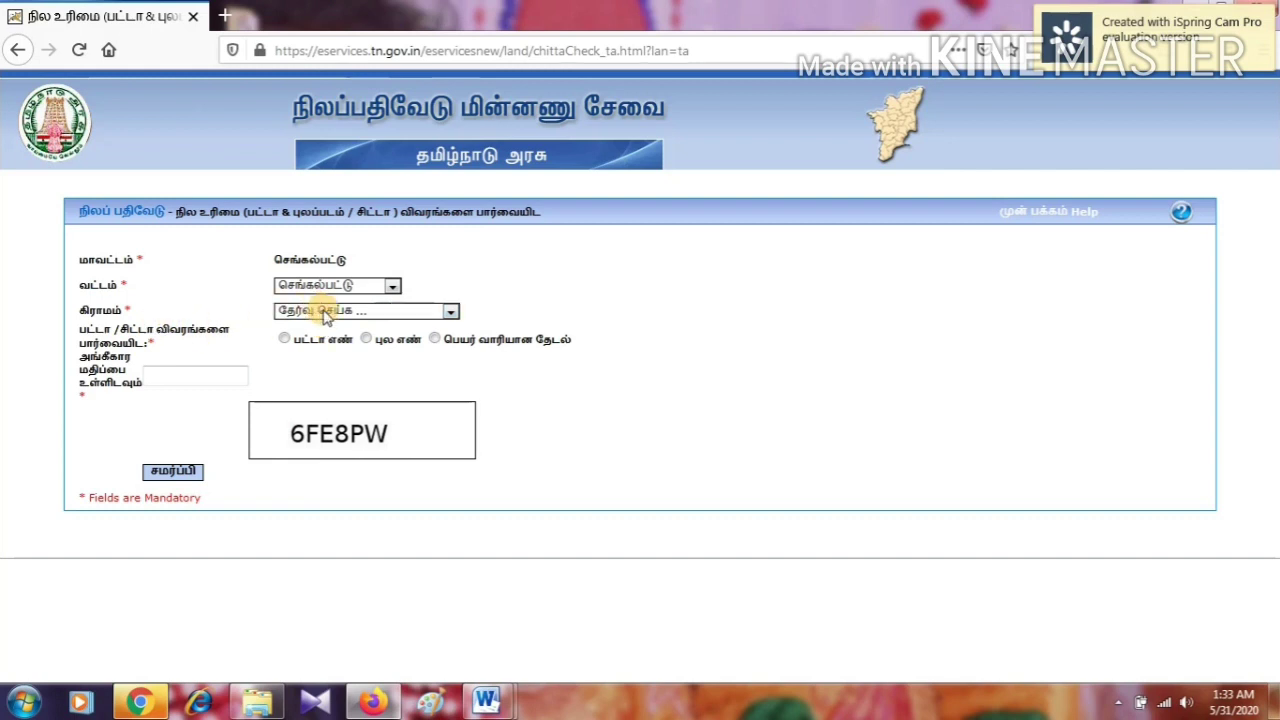
{"action": "left_click", "coordinate": [317, 314]}
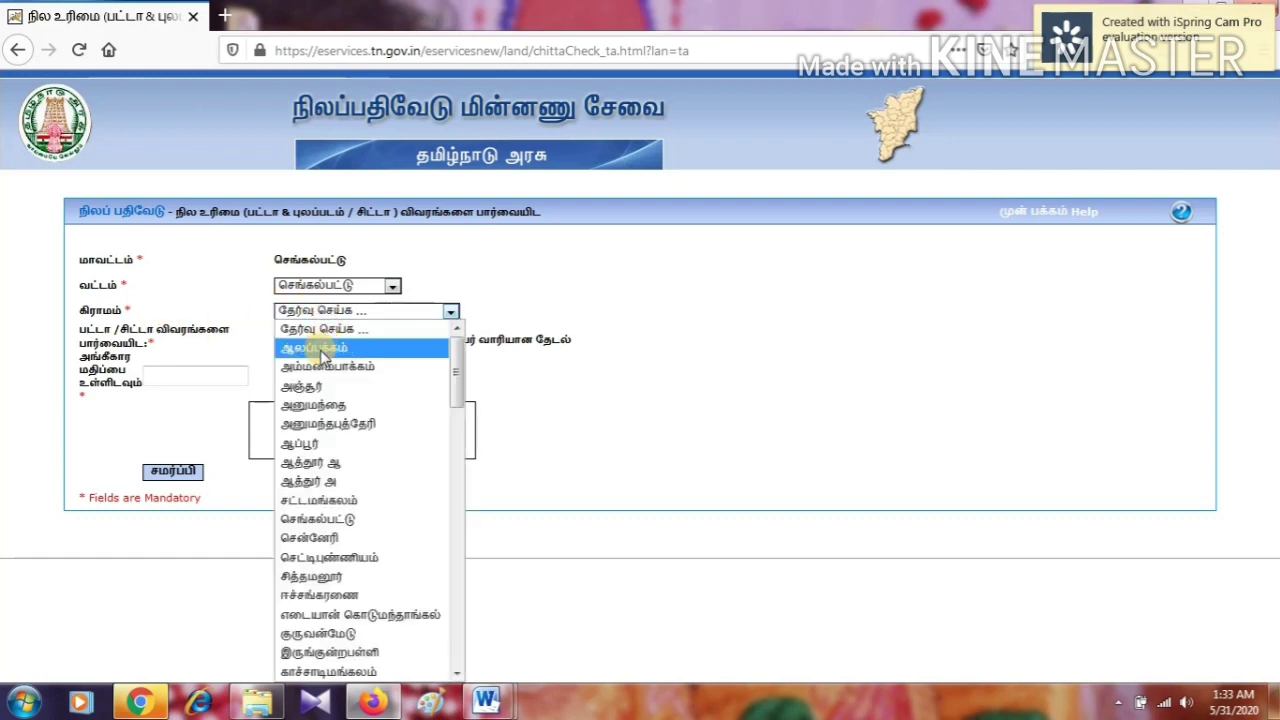
{"action": "left_click", "coordinate": [318, 352]}
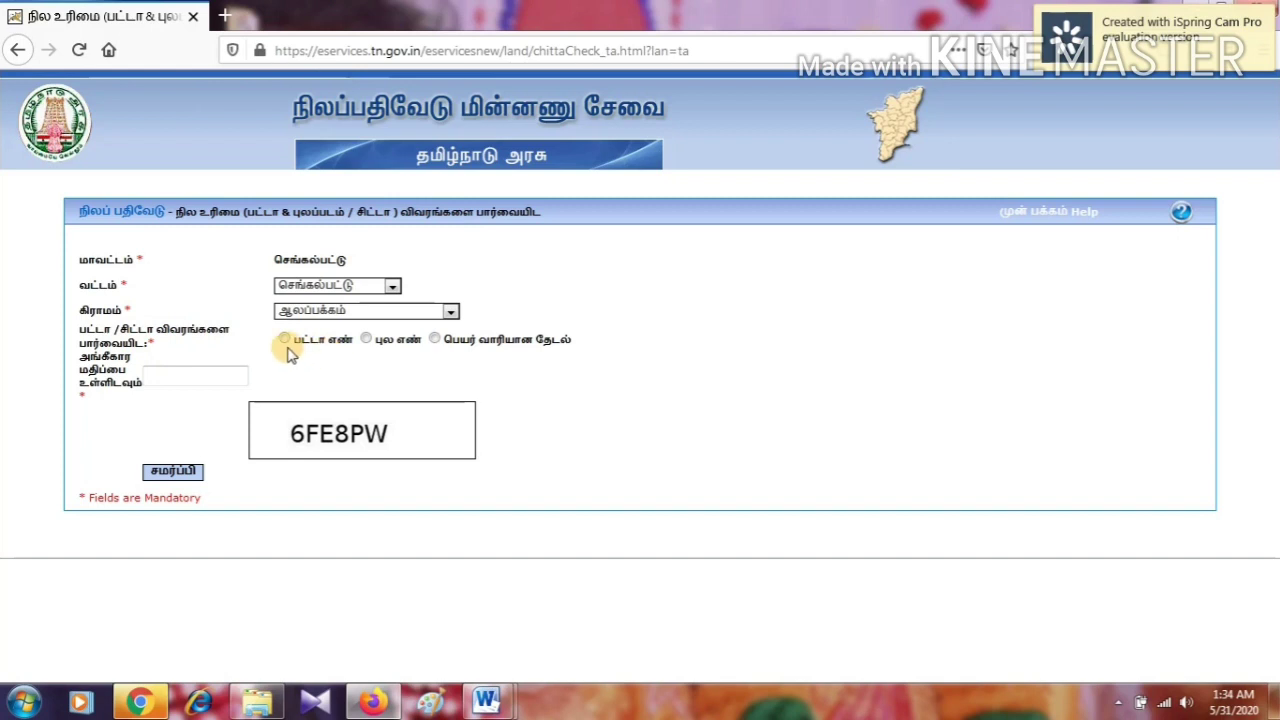
{"action": "left_click", "coordinate": [285, 341]}
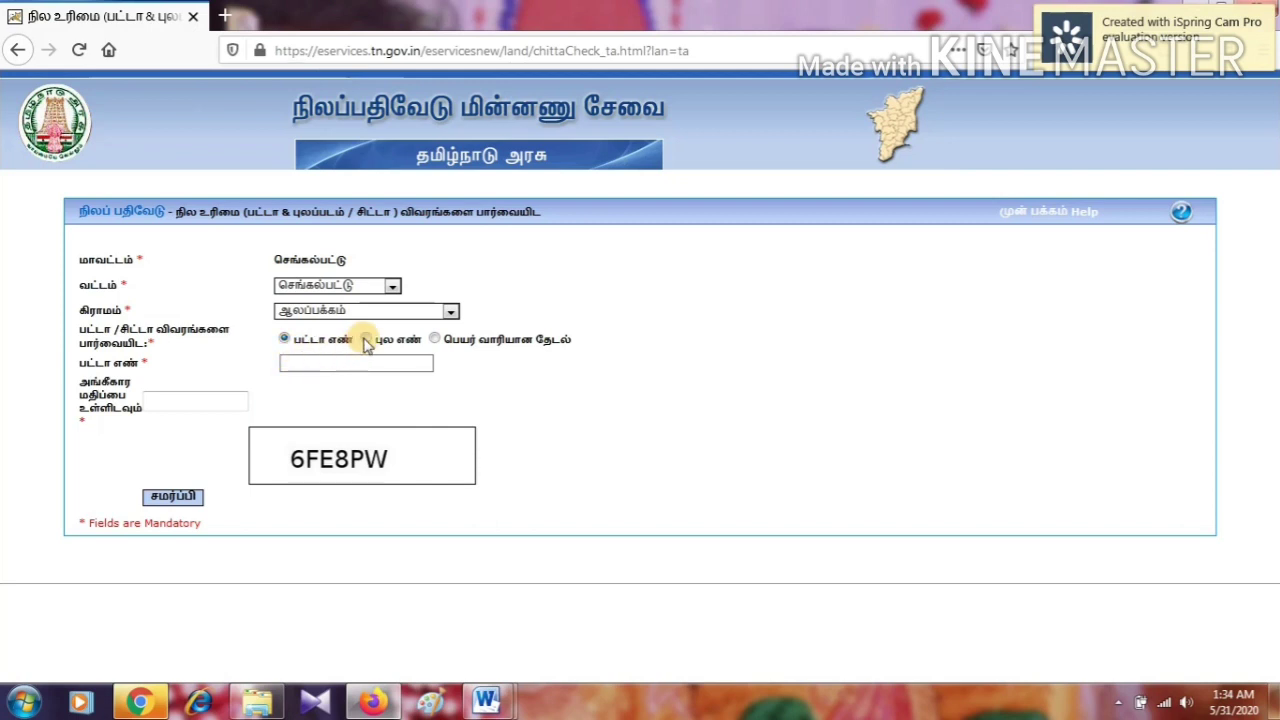
{"action": "left_click", "coordinate": [366, 340]}
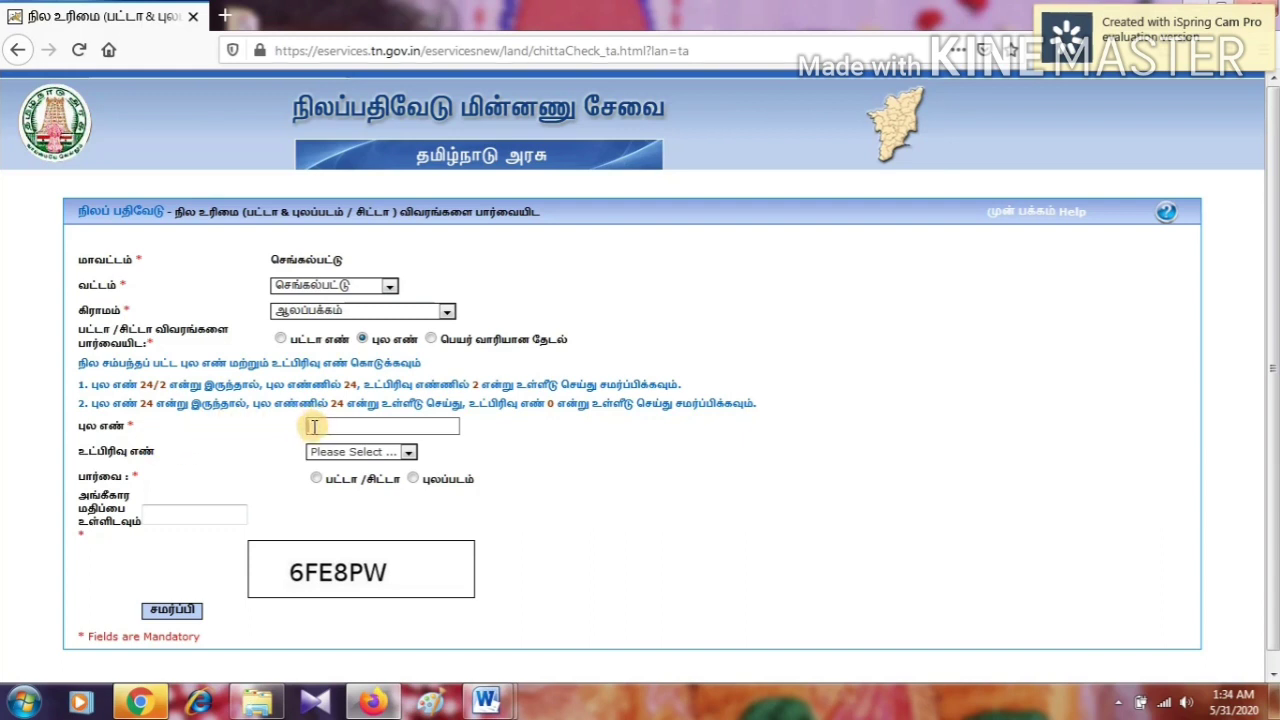
Enter survey number 24 and choose subdivision 1A1A1
{"action": "left_click", "coordinate": [314, 426]}
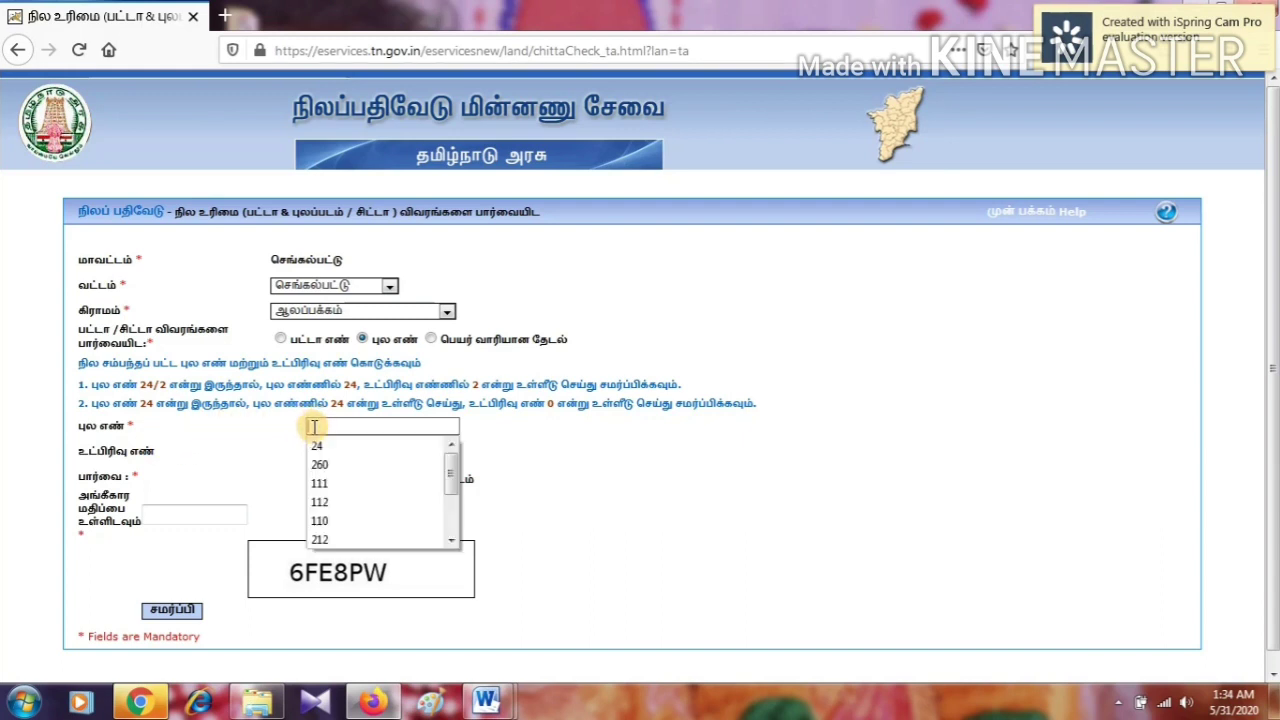
{"action": "type", "text": "24"}
{"action": "left_click", "coordinate": [320, 444]}
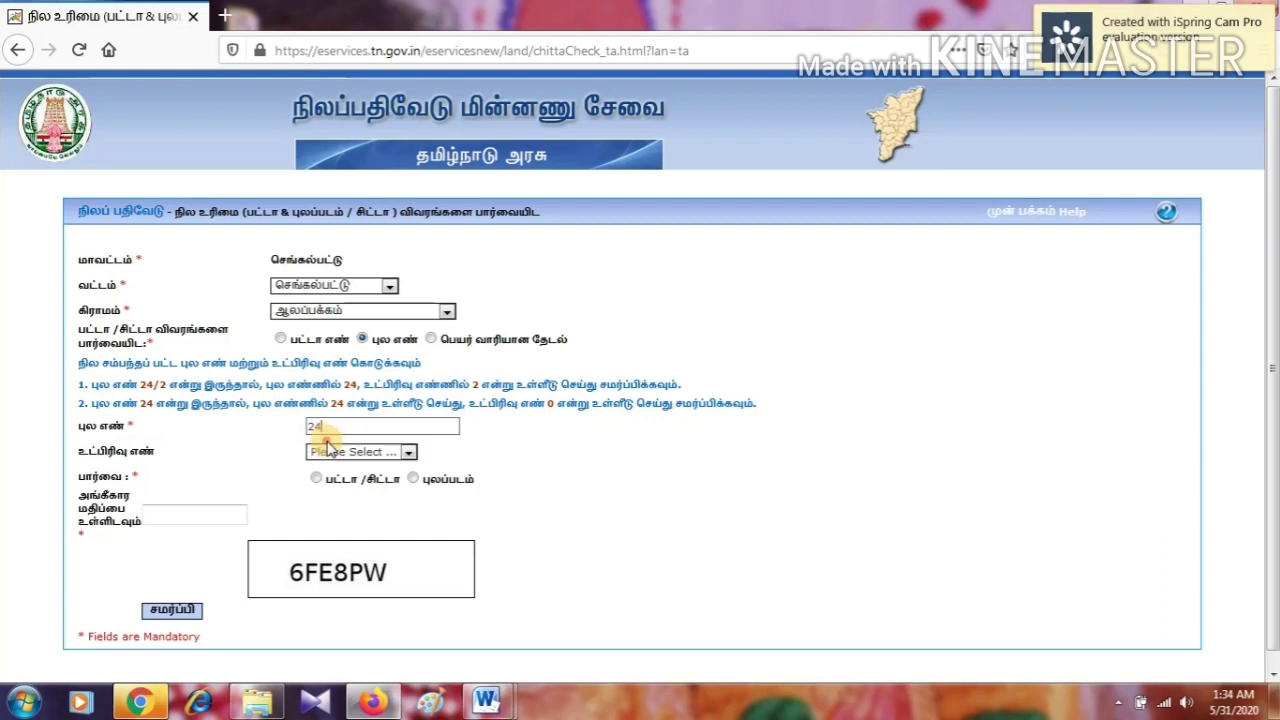
{"action": "left_click", "coordinate": [338, 452]}
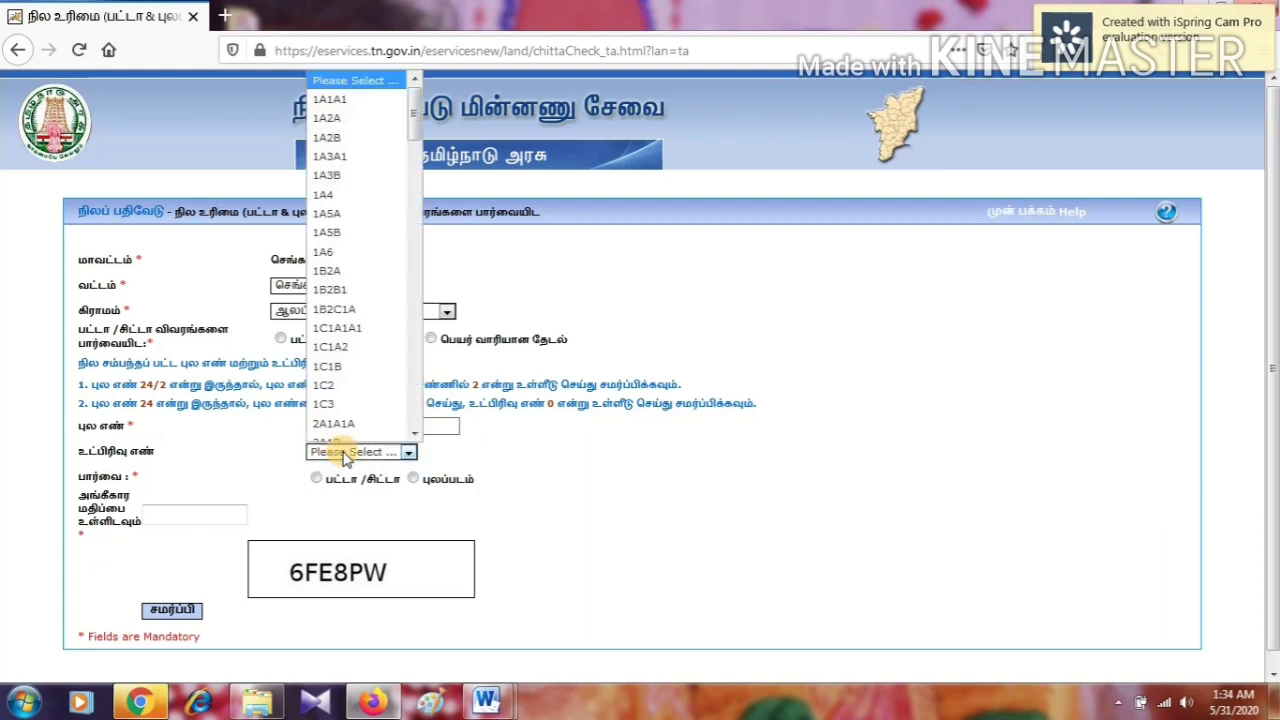
{"action": "left_click", "coordinate": [333, 100]}
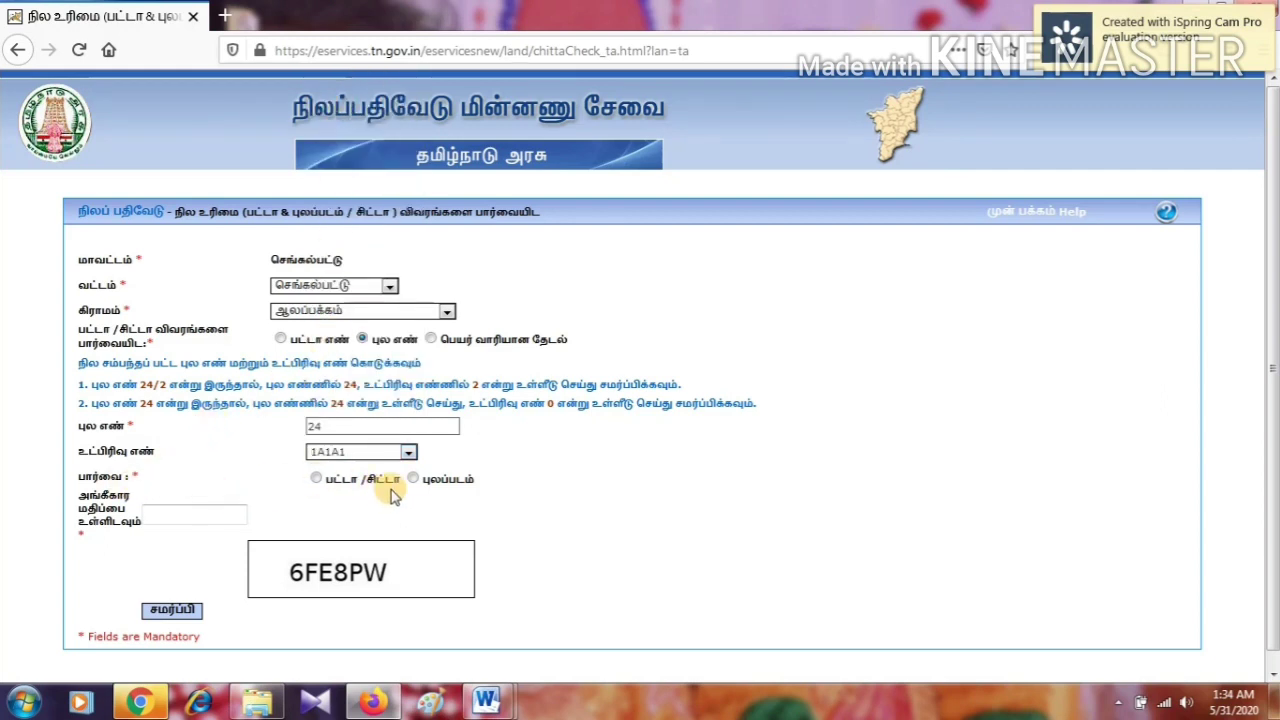
Request the பட்டா / சிட்டா view with the verification code and submit
{"action": "left_click", "coordinate": [316, 479]}
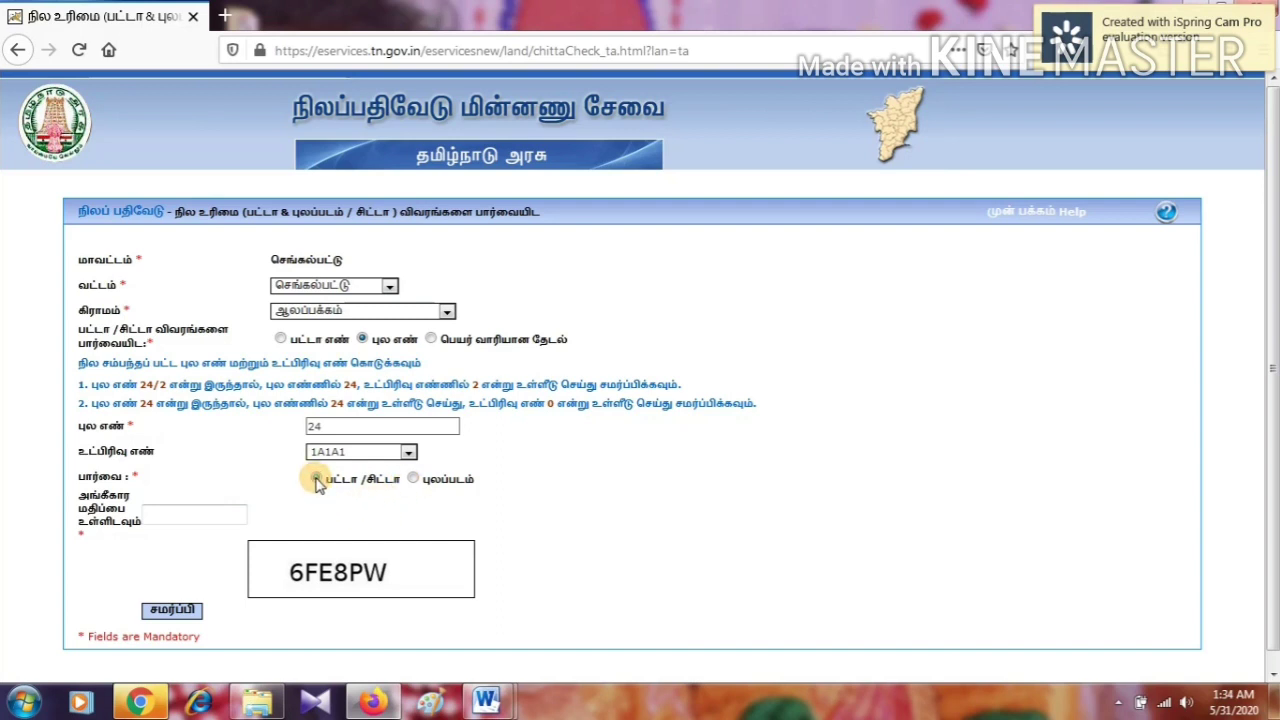
{"action": "left_click", "coordinate": [177, 513]}
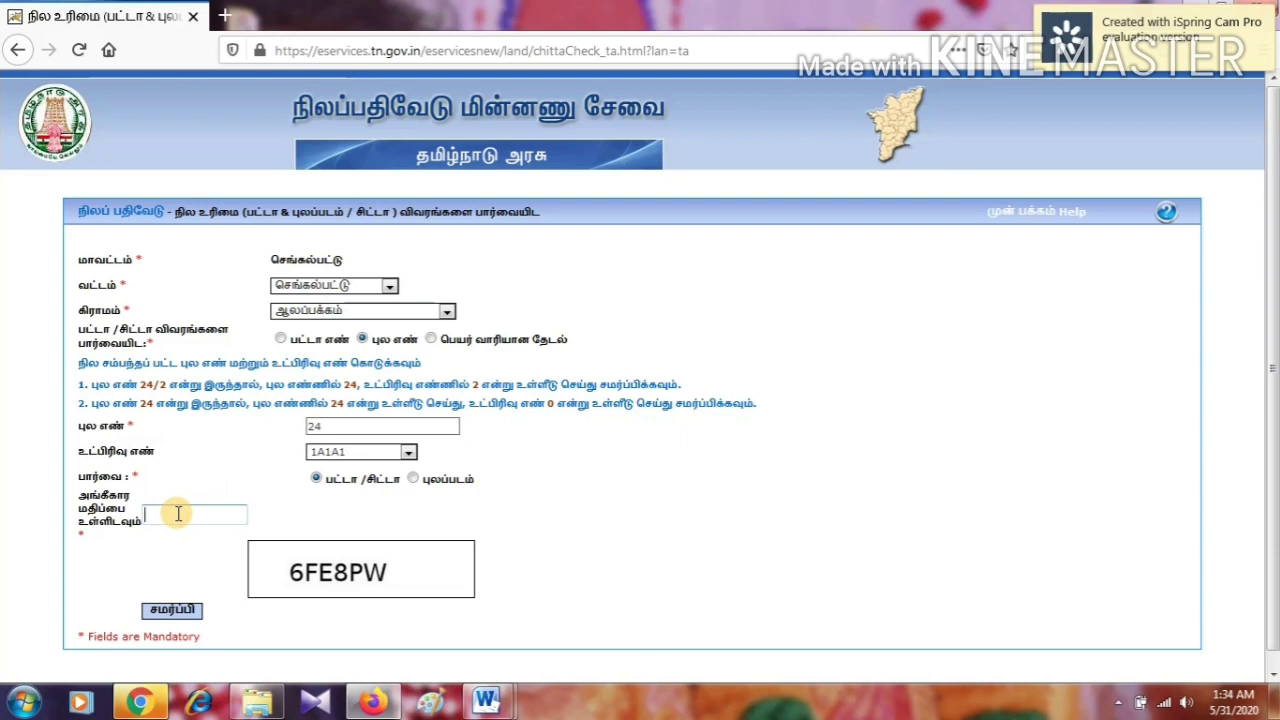
{"action": "type", "text": "6FE8PW"}
{"action": "left_click", "coordinate": [176, 613]}
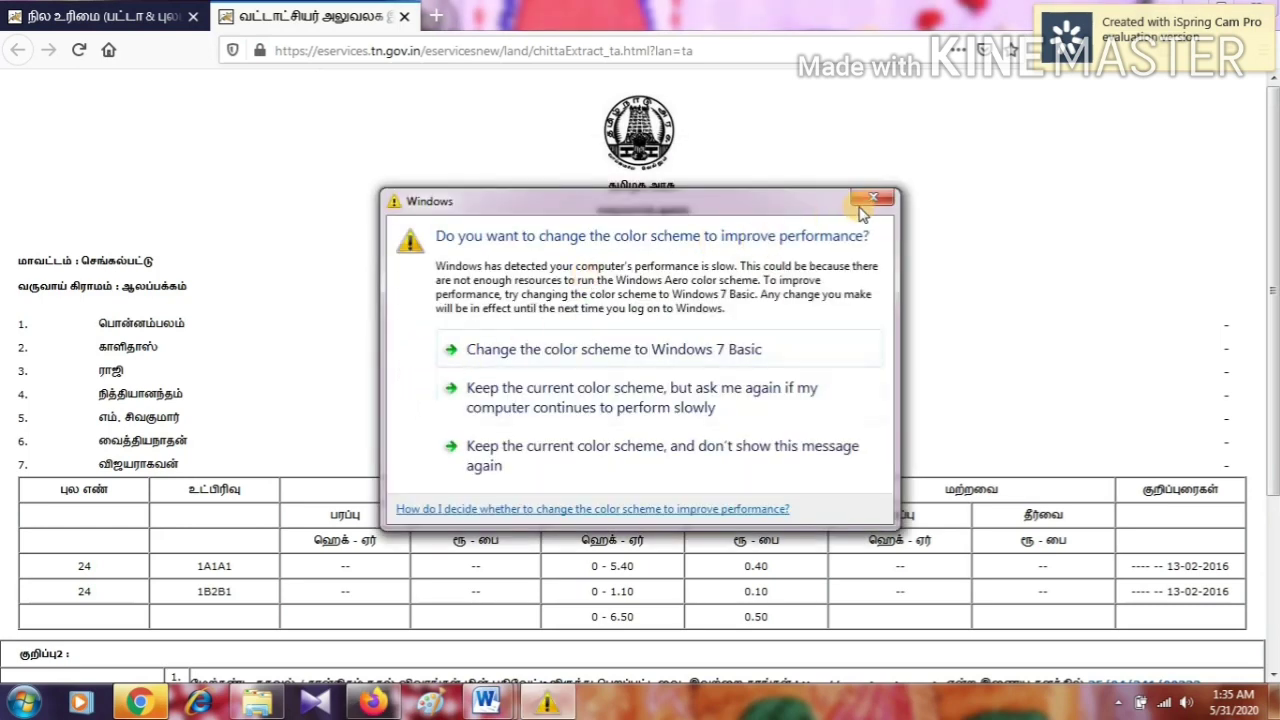
Dismiss the Windows colour-scheme prompt and start a fresh district selection
{"action": "left_click", "coordinate": [874, 199]}
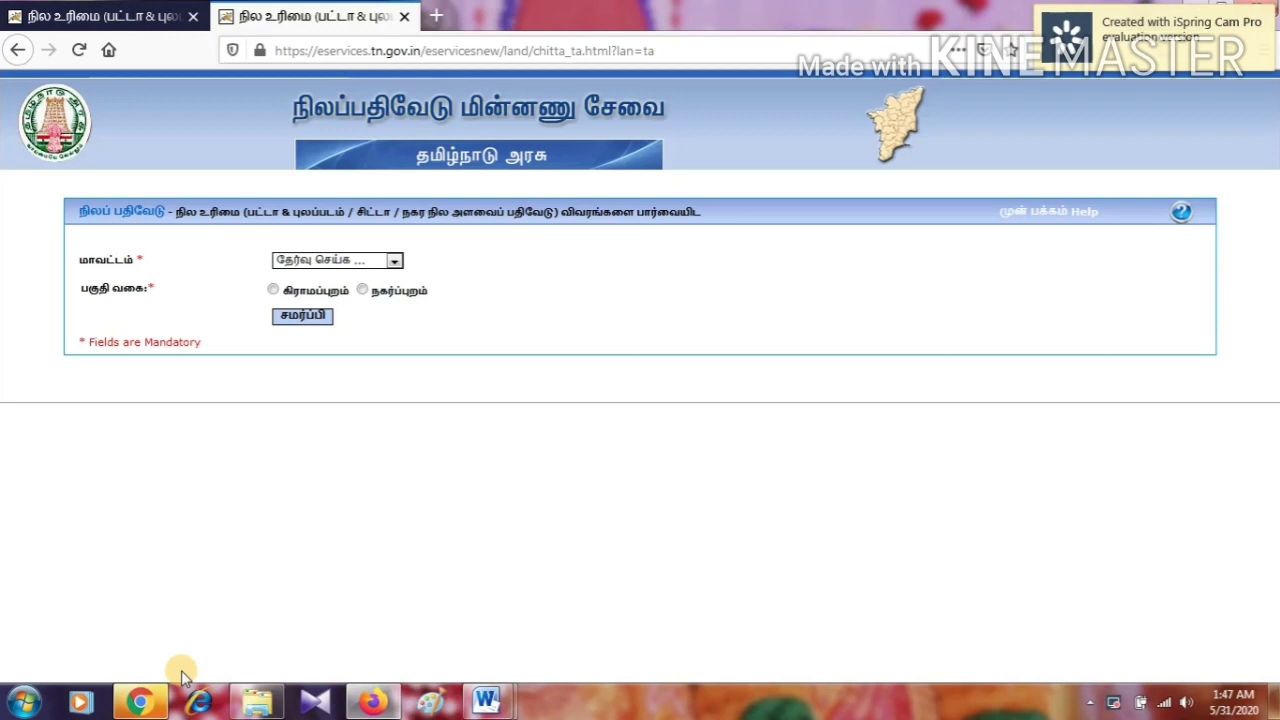
{"action": "left_click", "coordinate": [318, 264]}
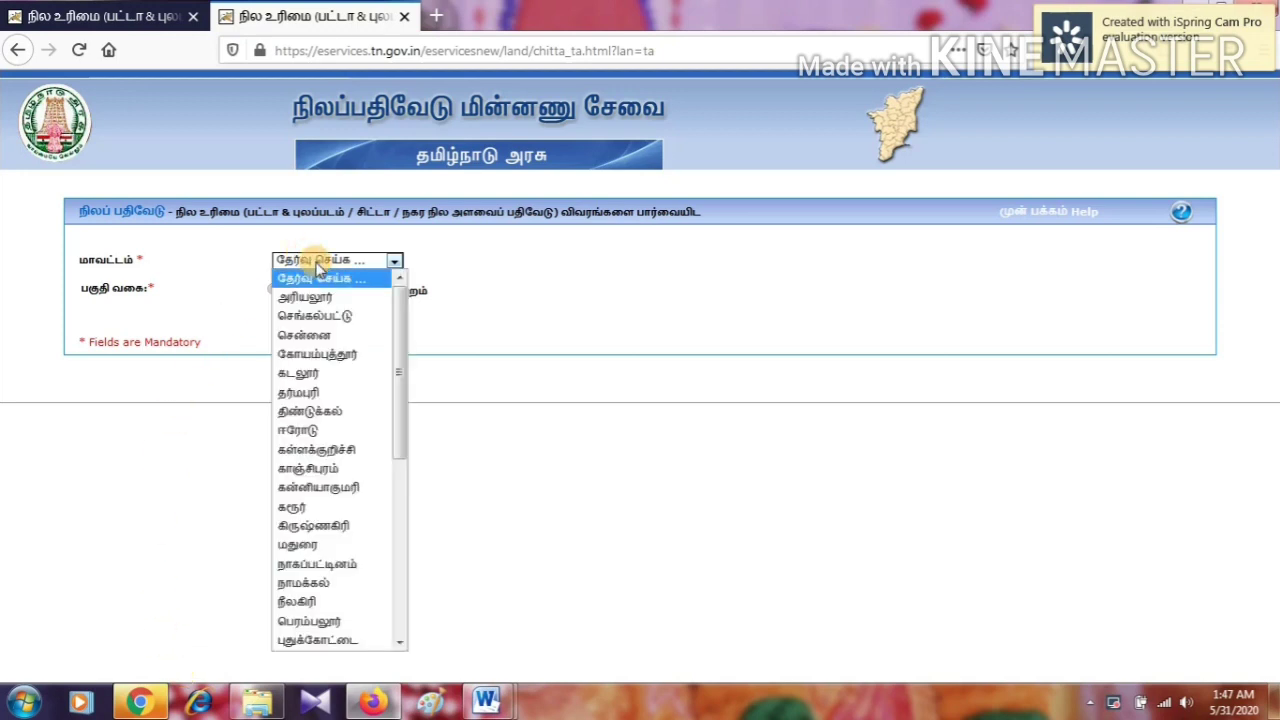
Submit district கடலூர் with the rural area type
{"action": "left_click", "coordinate": [318, 374]}
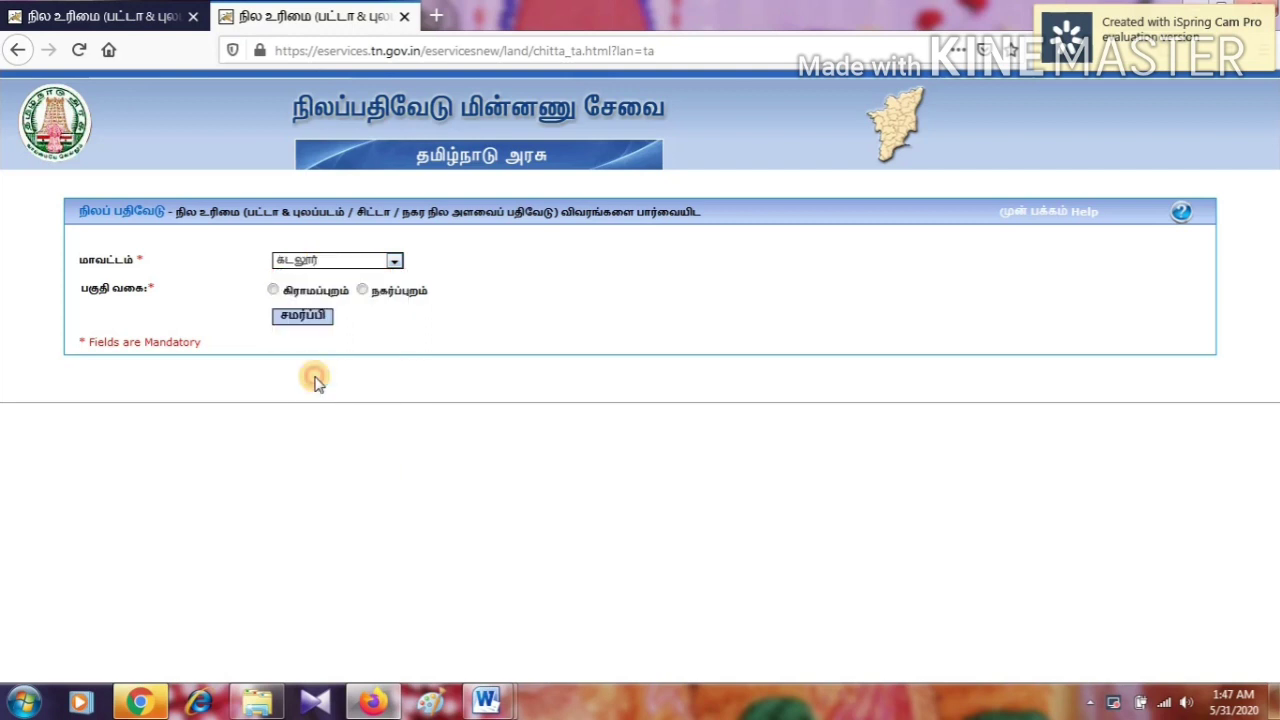
{"action": "left_click", "coordinate": [273, 291]}
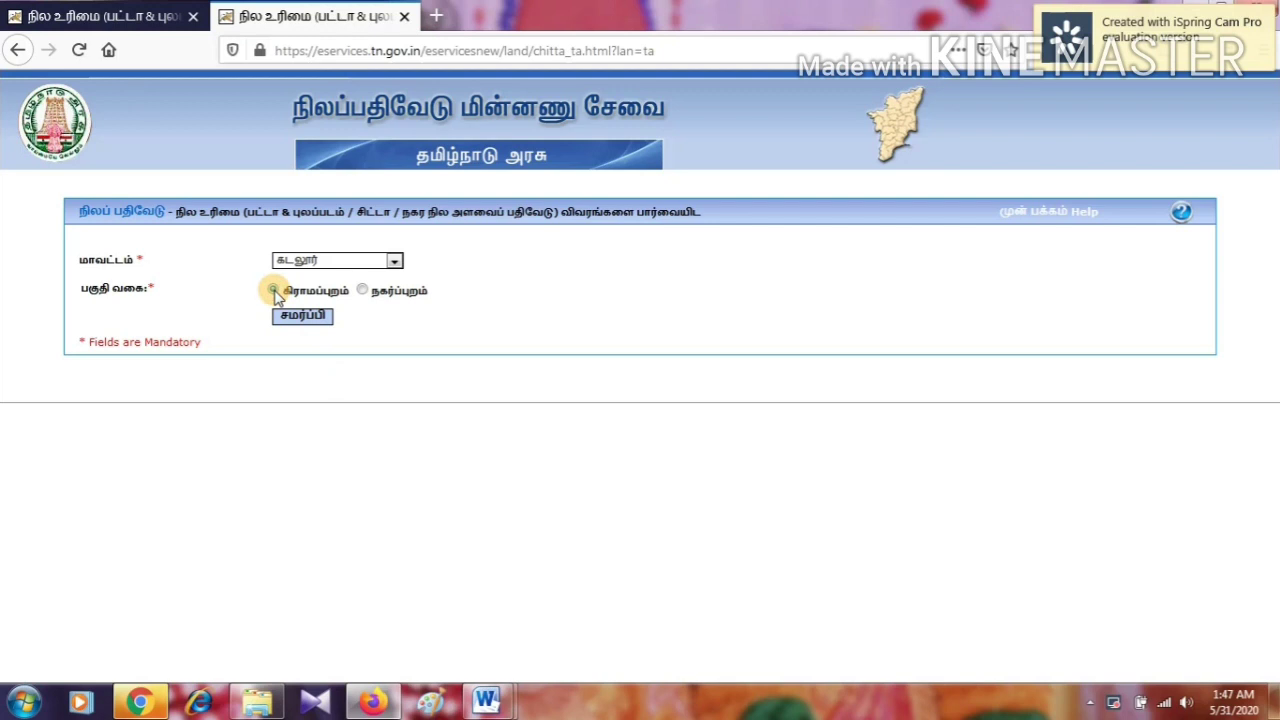
{"action": "left_click", "coordinate": [301, 316]}
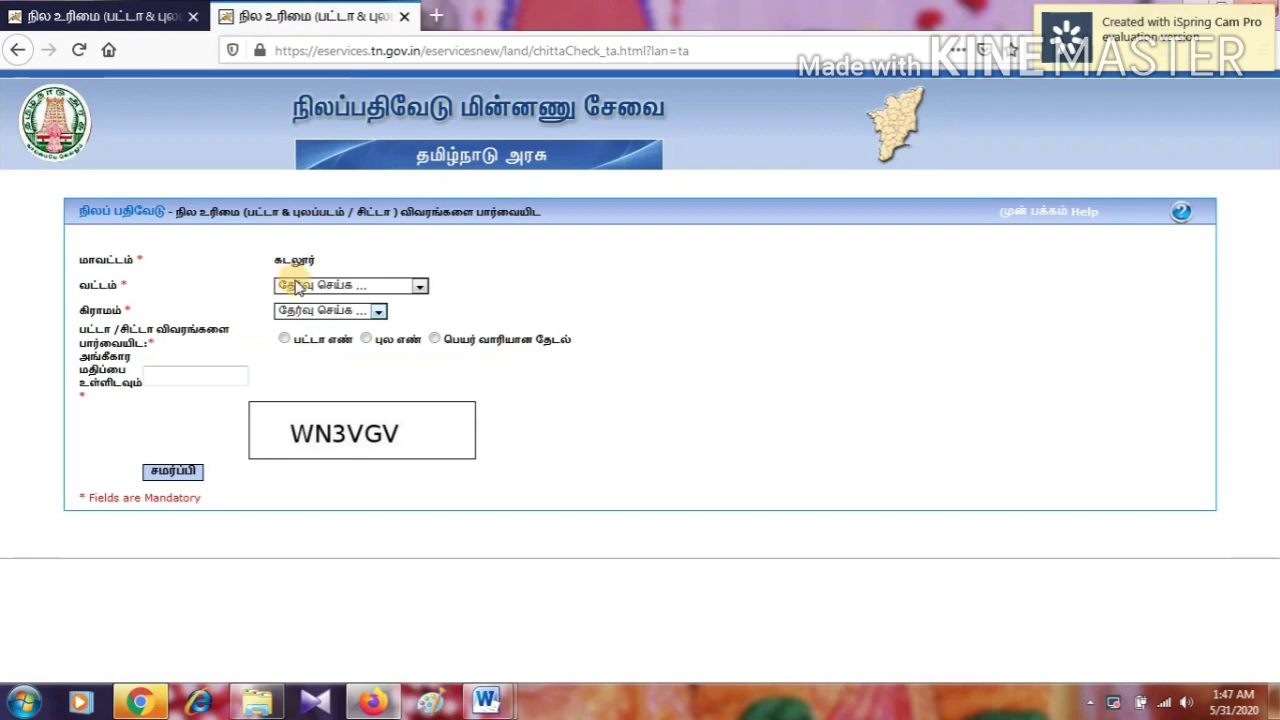
Choose taluk புவனகிரி and village அகரம், searching by survey number
{"action": "left_click", "coordinate": [310, 288]}
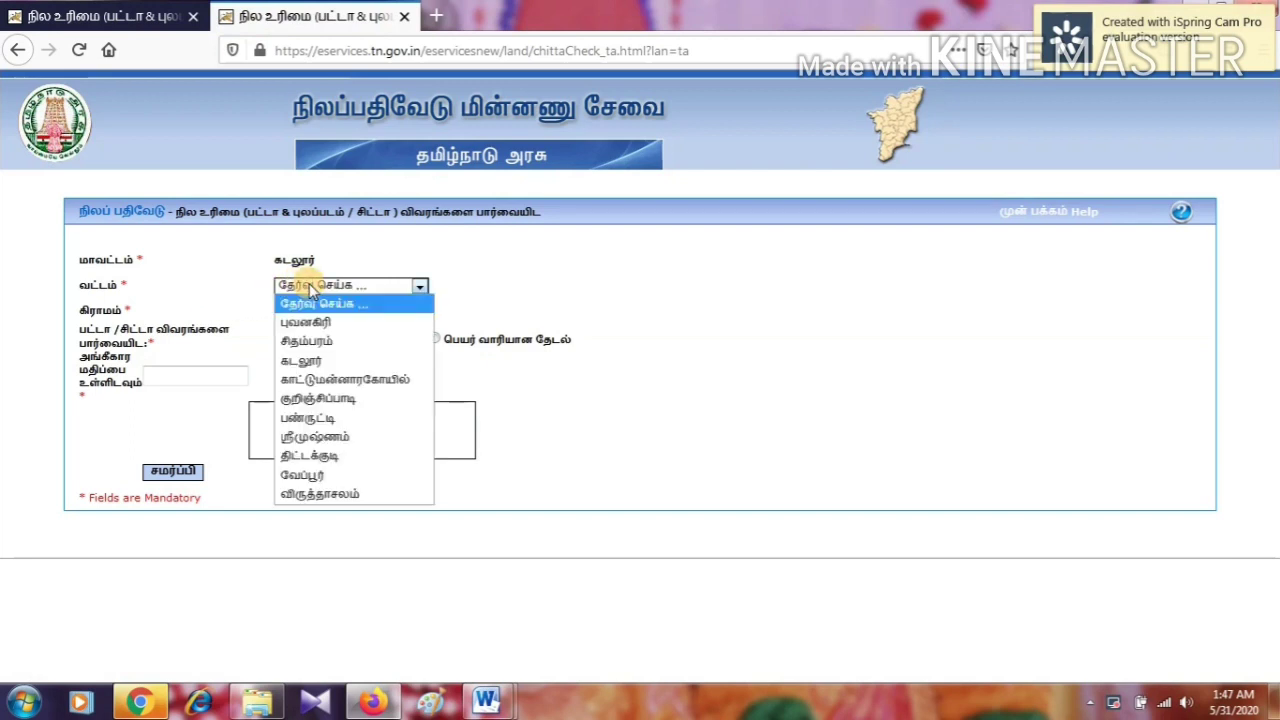
{"action": "left_click", "coordinate": [308, 322]}
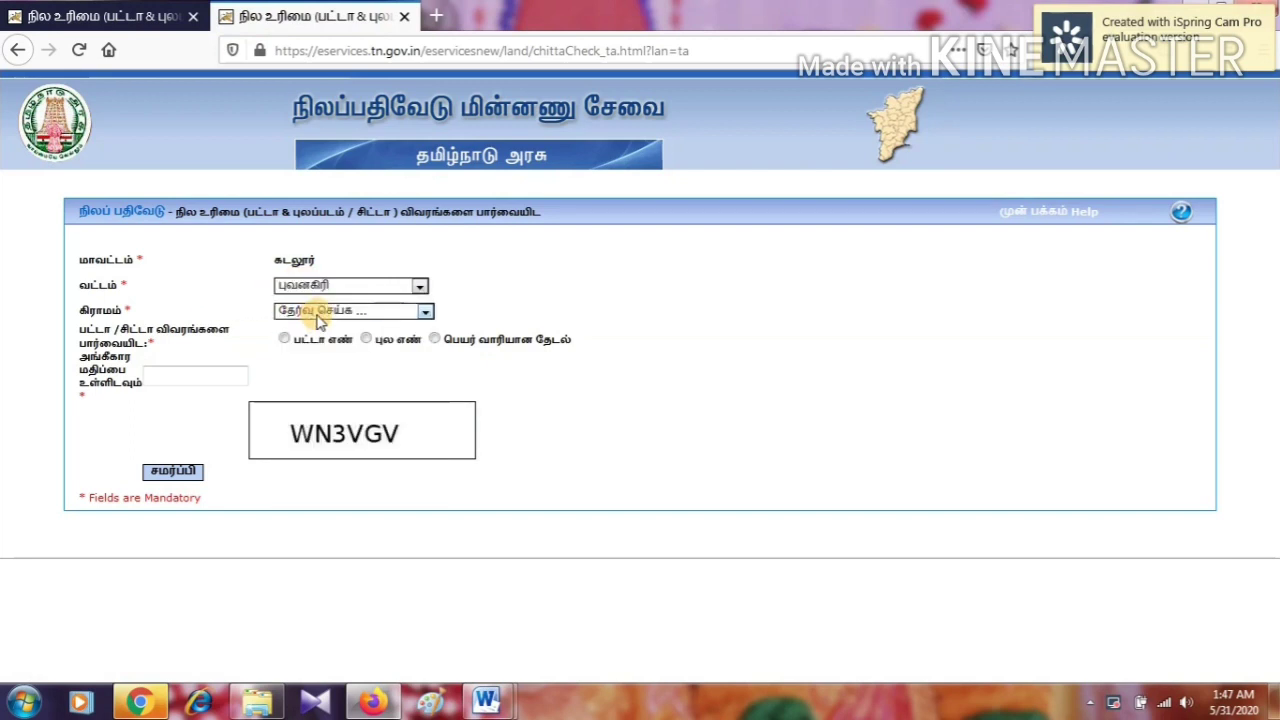
{"action": "left_click", "coordinate": [330, 314]}
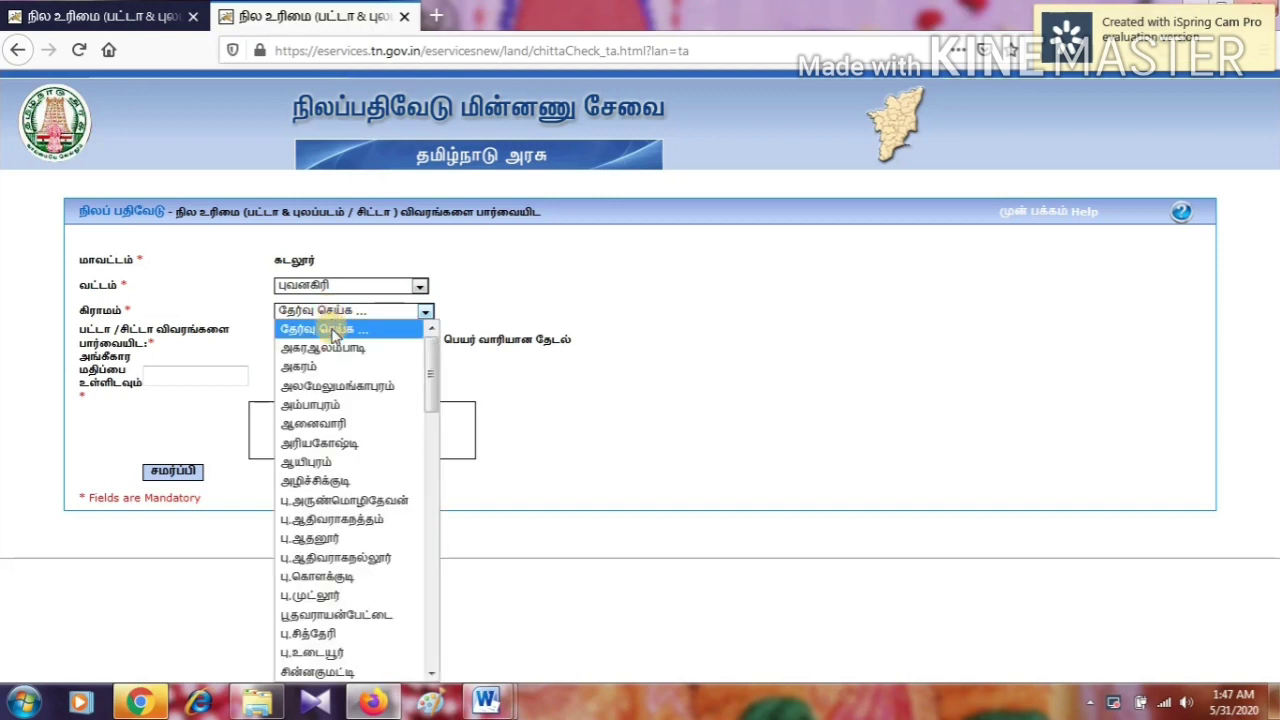
{"action": "left_click", "coordinate": [330, 367]}
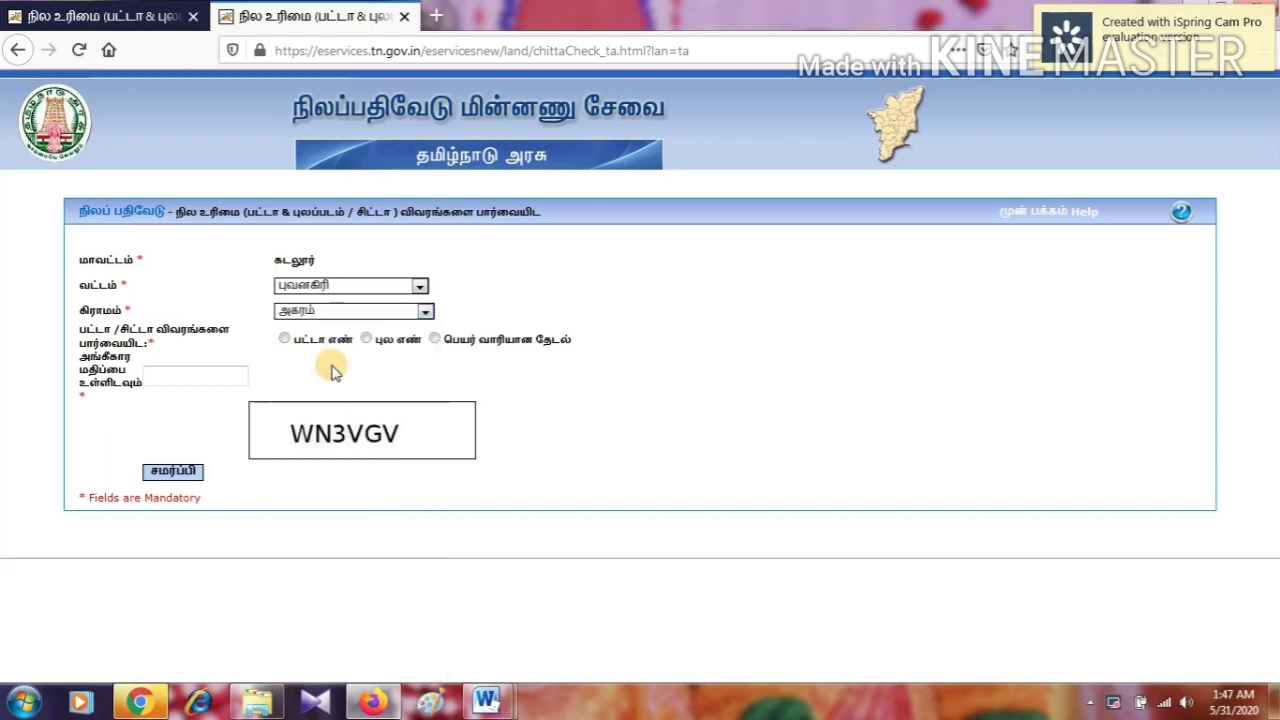
{"action": "left_click", "coordinate": [366, 340]}
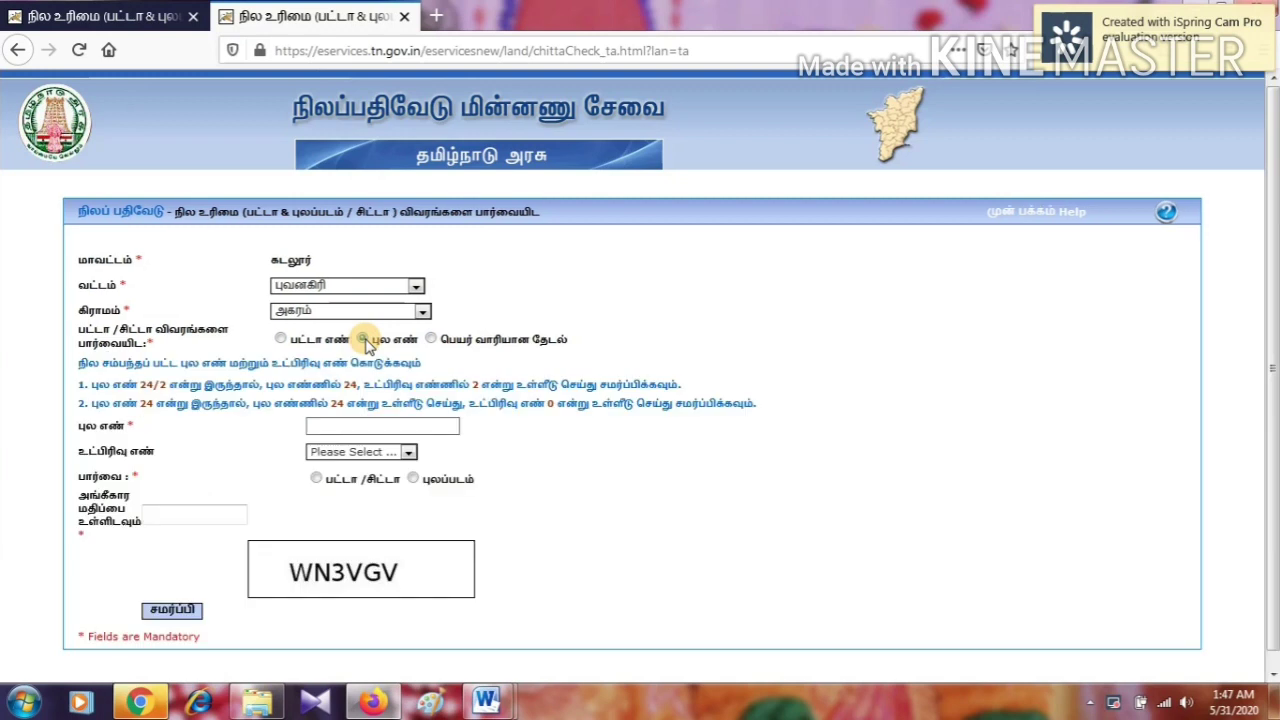
Request the FMB sketch (புலப்படம்) for survey 24/1 with the verification code
{"action": "left_click", "coordinate": [346, 425]}
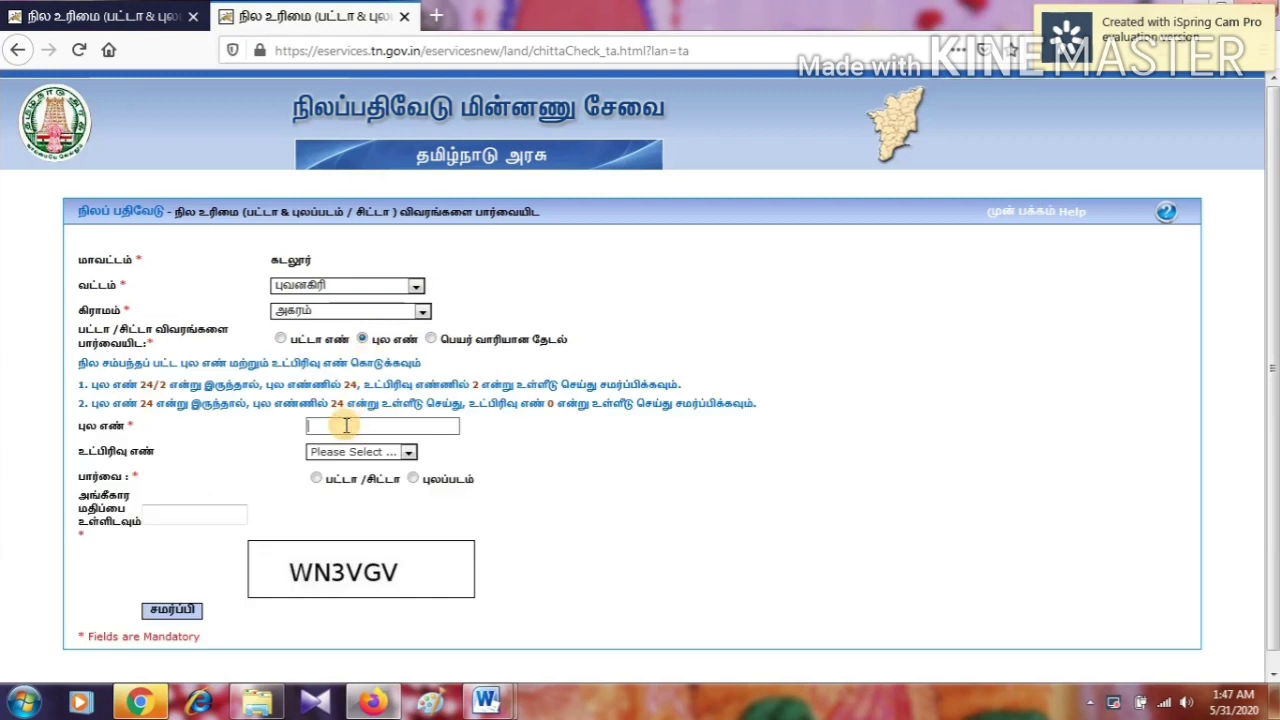
{"action": "type", "text": "24"}
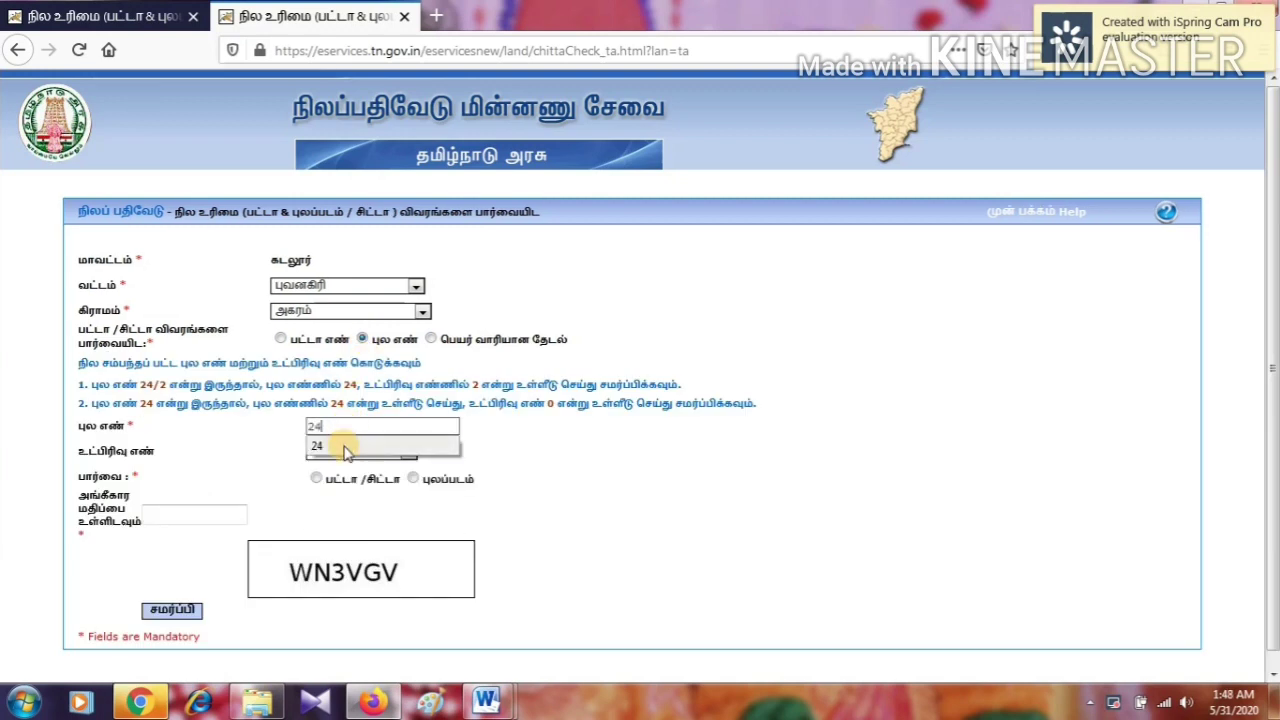
{"action": "left_click", "coordinate": [338, 446]}
{"action": "left_click", "coordinate": [356, 455]}
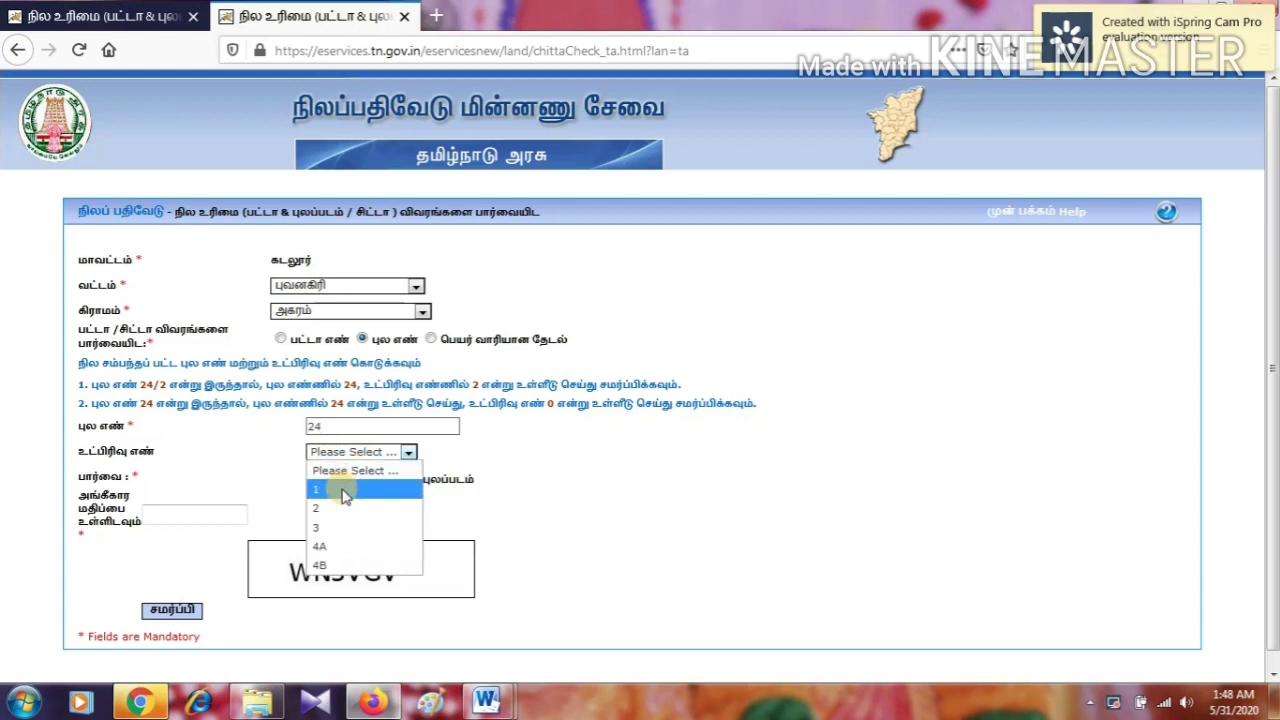
{"action": "left_click", "coordinate": [343, 491]}
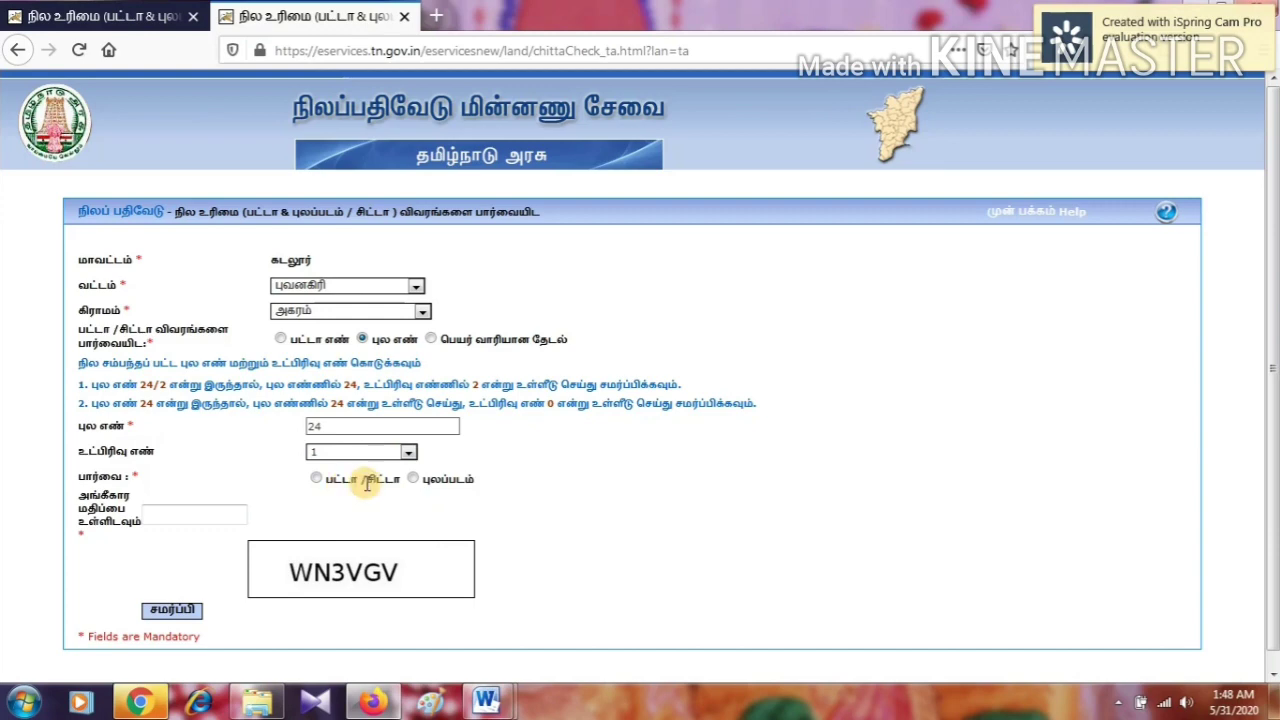
{"action": "left_click", "coordinate": [414, 479]}
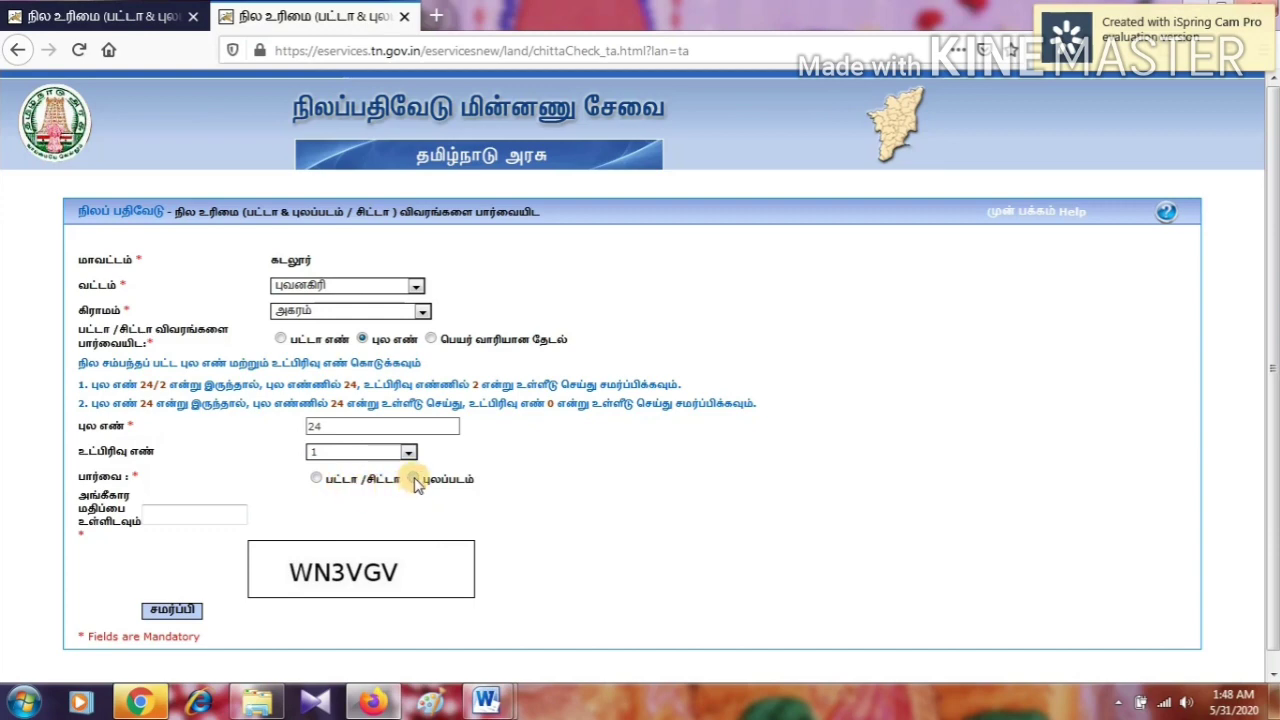
{"action": "left_click", "coordinate": [162, 522]}
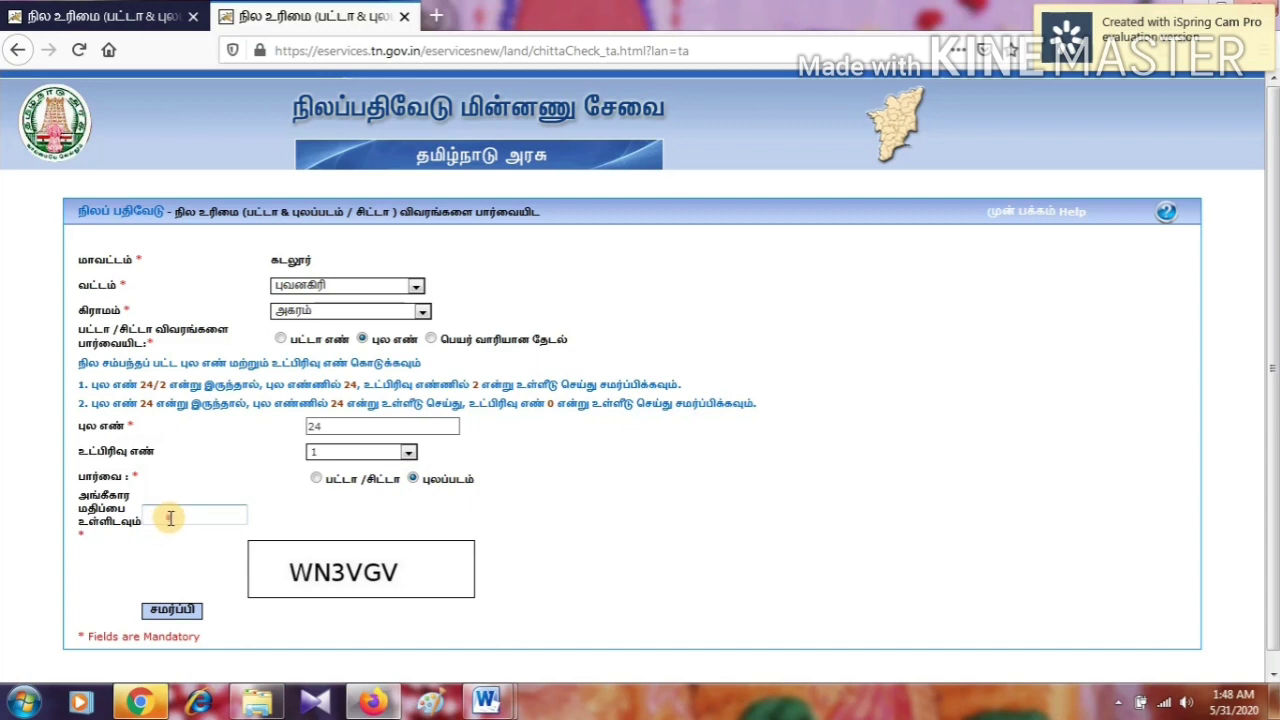
{"action": "type", "text": "W"}
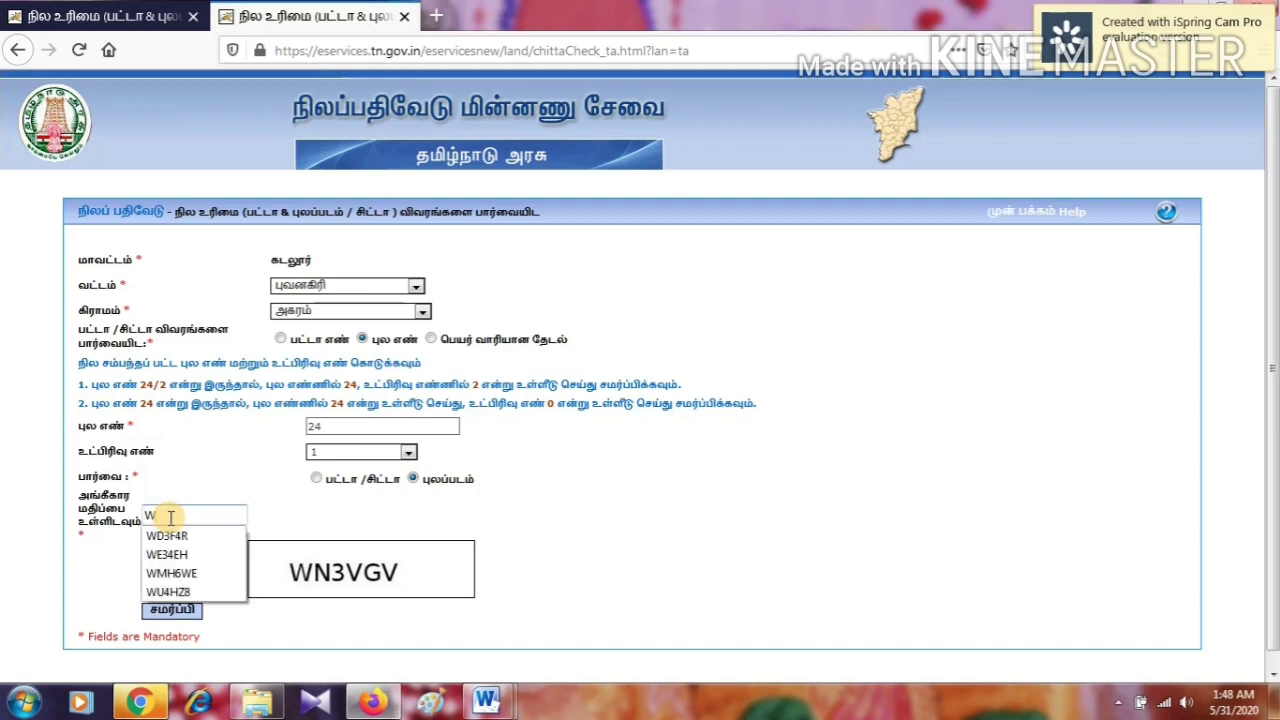
{"action": "type", "text": "N3"}
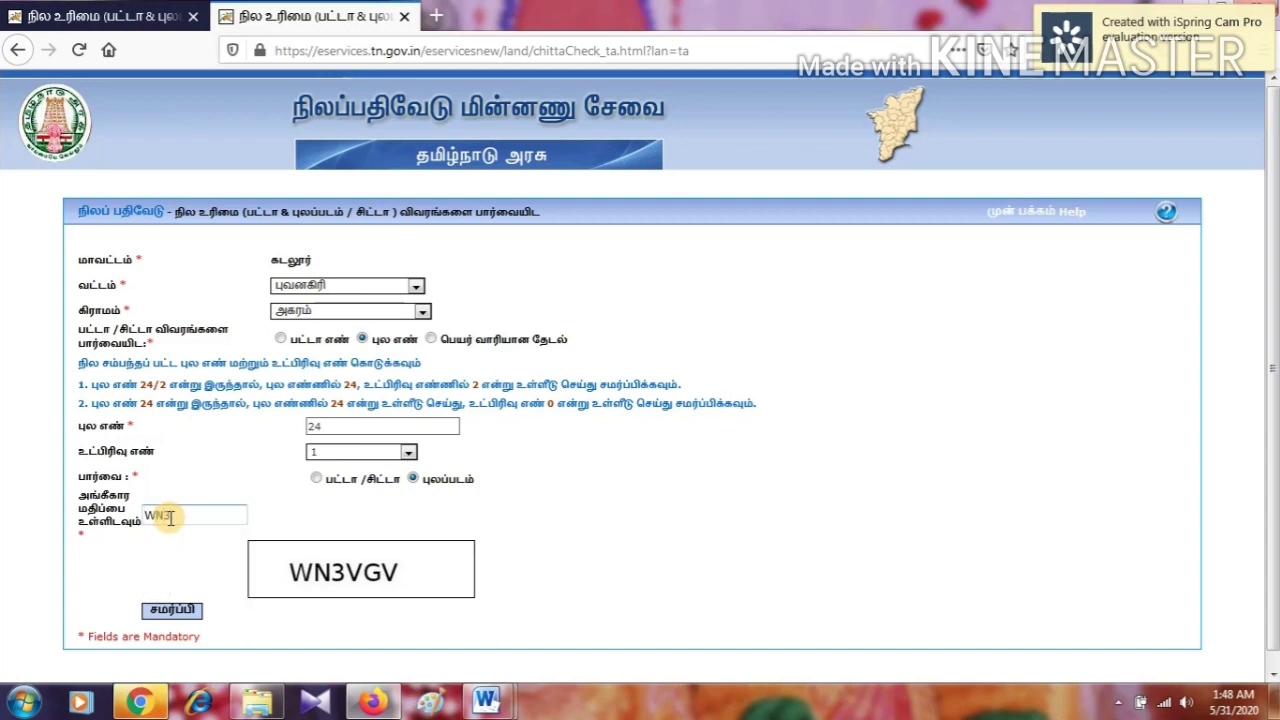
{"action": "type", "text": "VGV"}
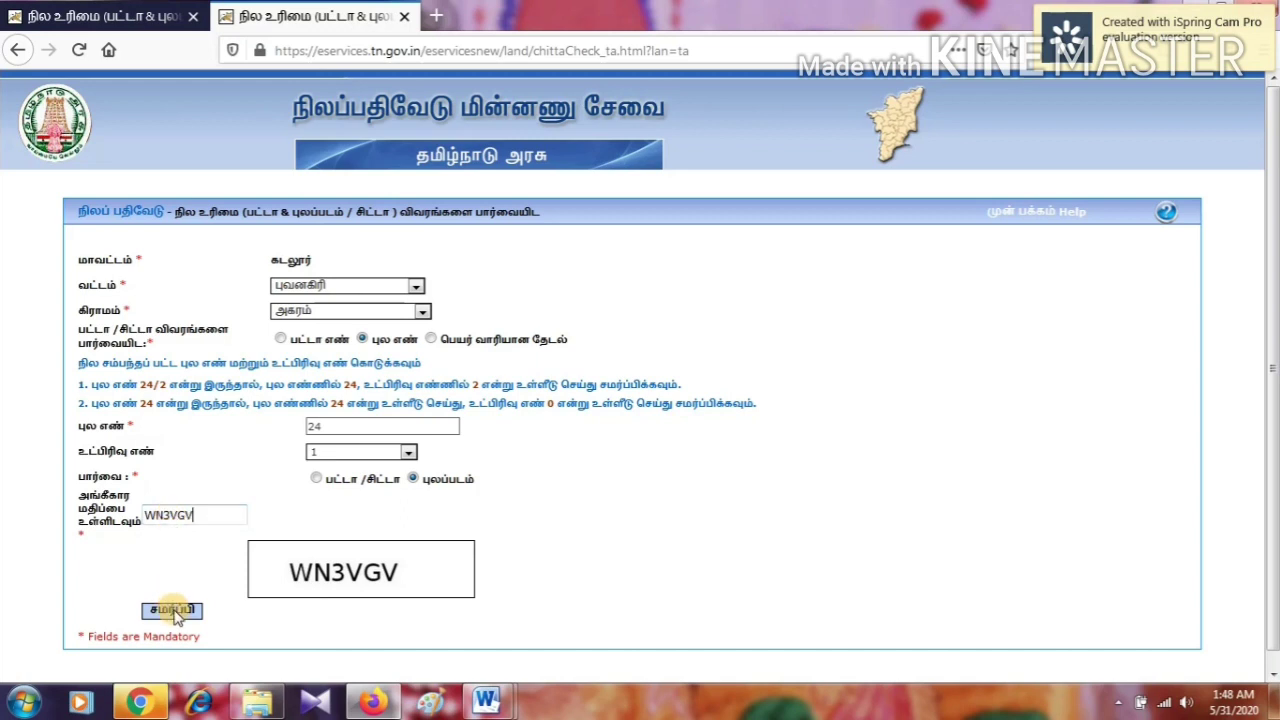
{"action": "left_click", "coordinate": [172, 610]}
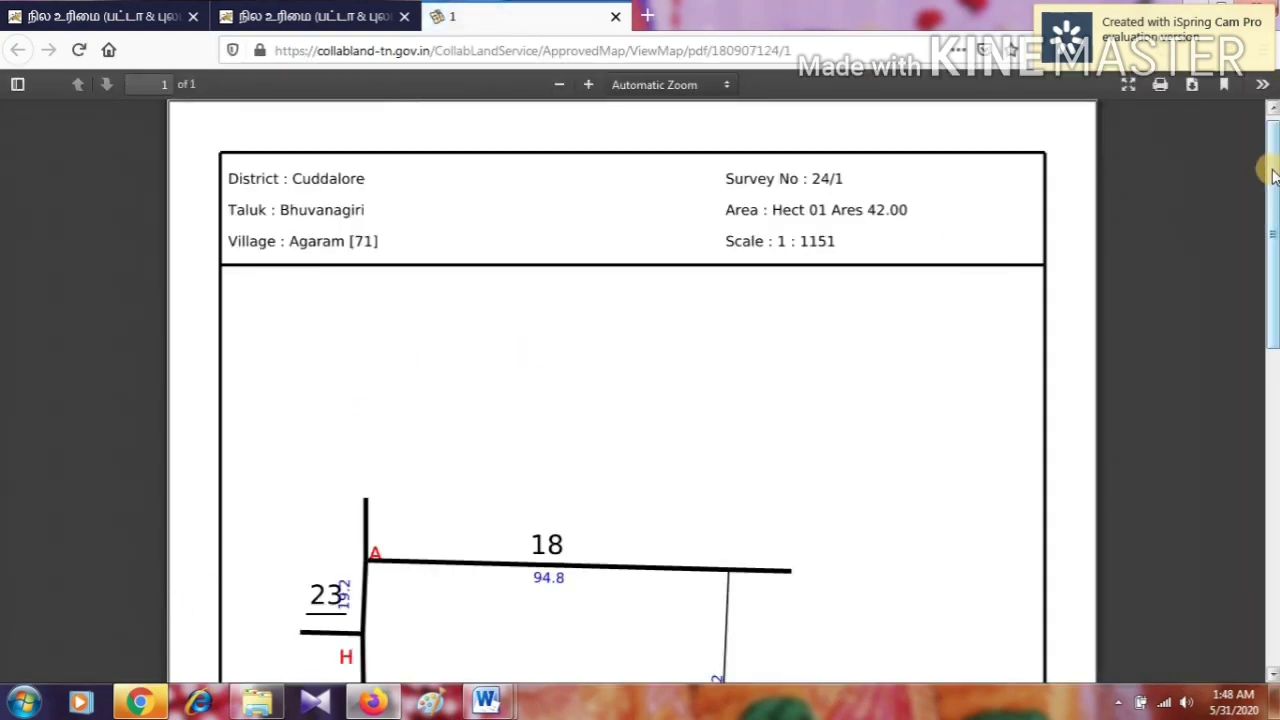
Scroll through the FMB sketch PDF for survey 24/1, Agaram (1 ha 42 ares, scale 1:1151)
{"action": "scroll", "coordinate": [1273, 178], "scroll_direction": "down", "scroll_amount": 1}
{"action": "scroll", "coordinate": [1262, 172], "scroll_direction": "up", "scroll_amount": 1}
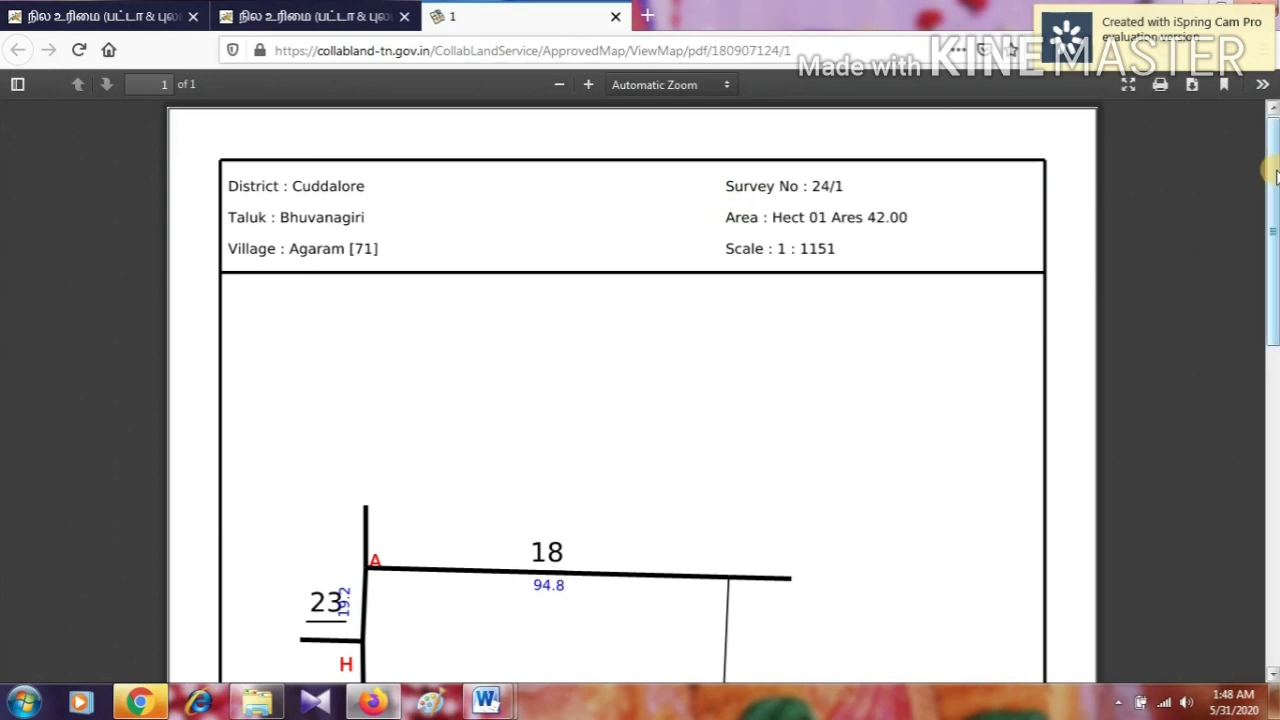
{"action": "mouse_move", "coordinate": [1275, 175]}
{"action": "left_mouse_down"}
{"action": "mouse_move", "coordinate": [1273, 505]}
{"action": "mouse_move", "coordinate": [1272, 197]}
{"action": "left_mouse_up"}
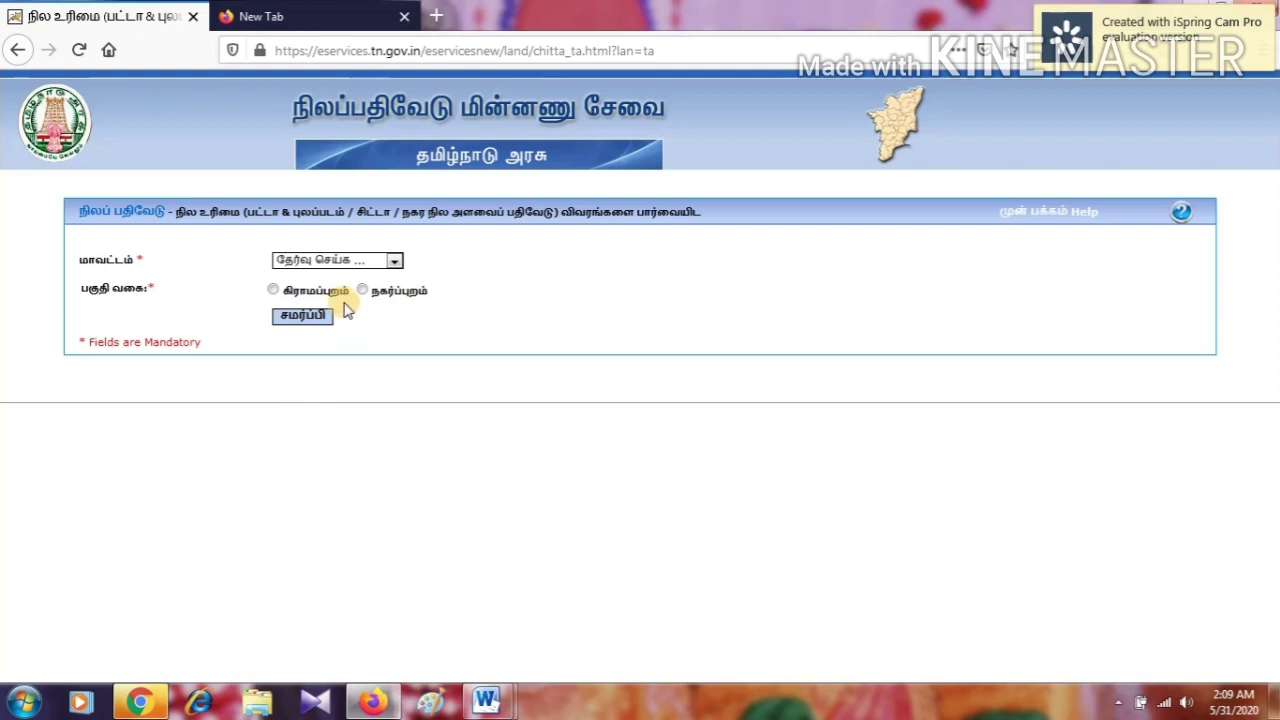
Submit district தென்காசி with the urban area type (நகர்ப்புறம்)
{"action": "left_click", "coordinate": [334, 262]}
{"action": "left_click_drag", "start_coordinate": [400, 337], "coordinate": [397, 434]}
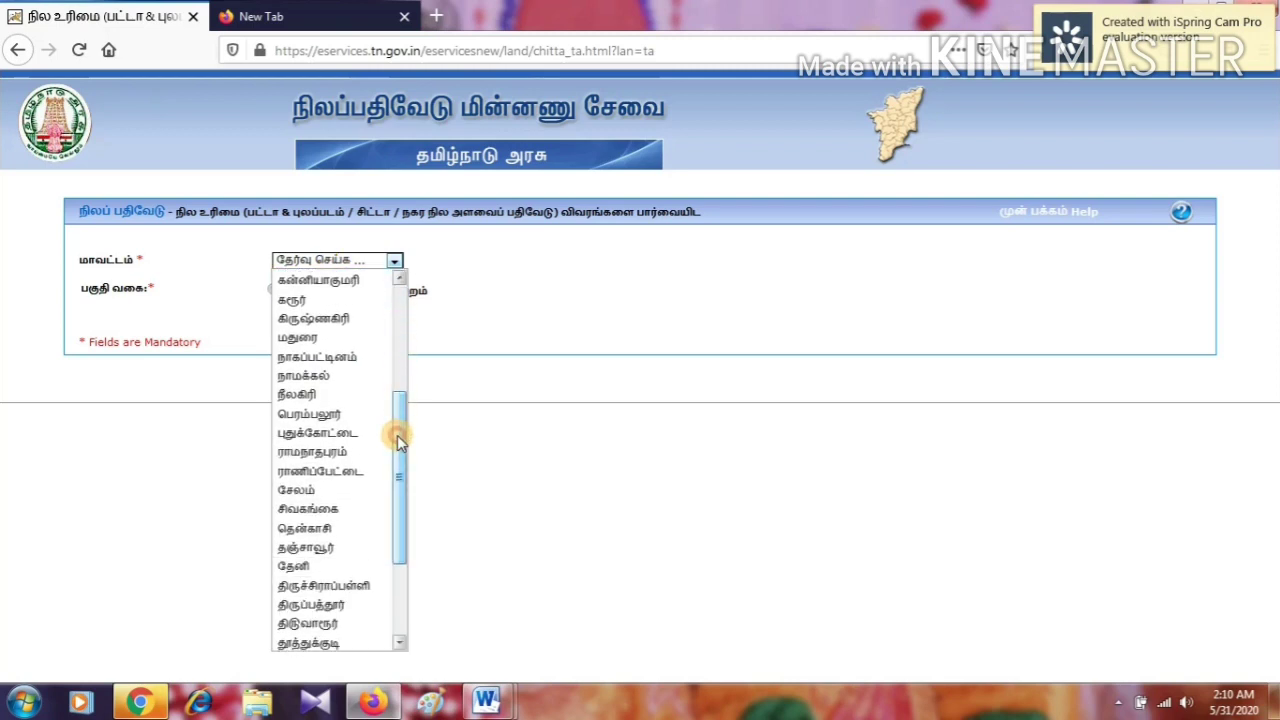
{"action": "left_click", "coordinate": [306, 528]}
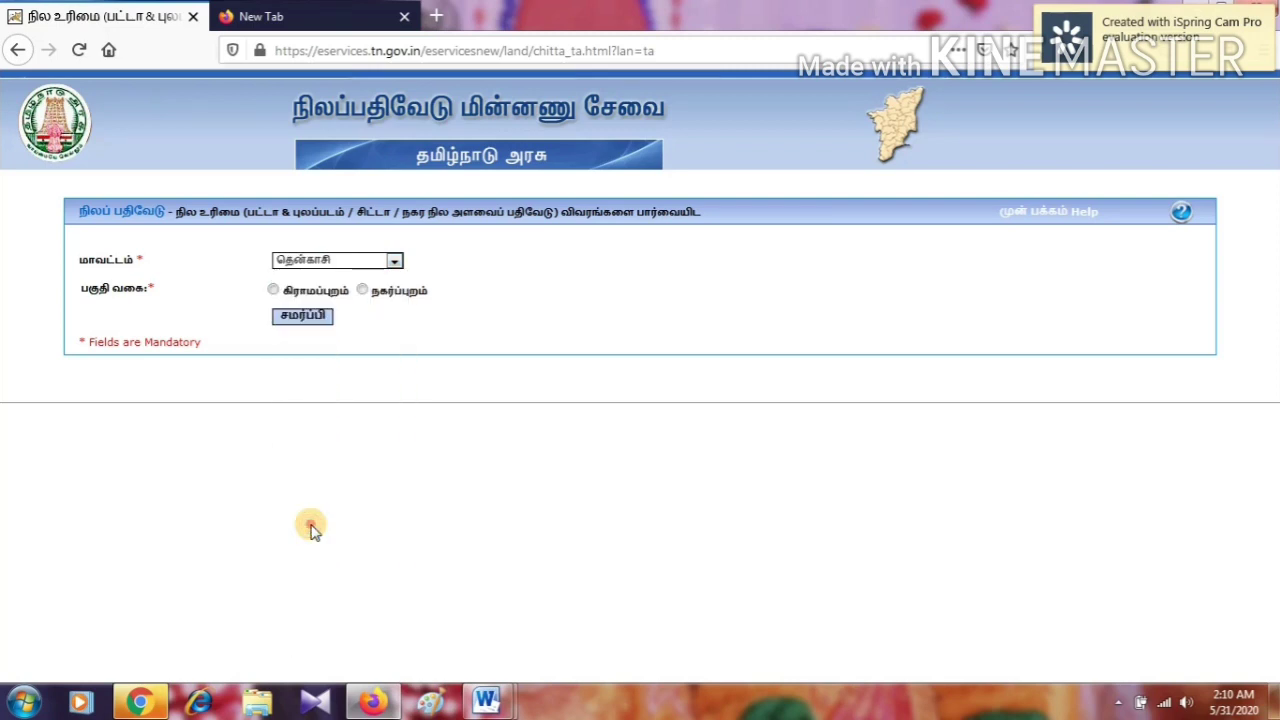
{"action": "left_click", "coordinate": [362, 290]}
{"action": "left_click", "coordinate": [305, 317]}
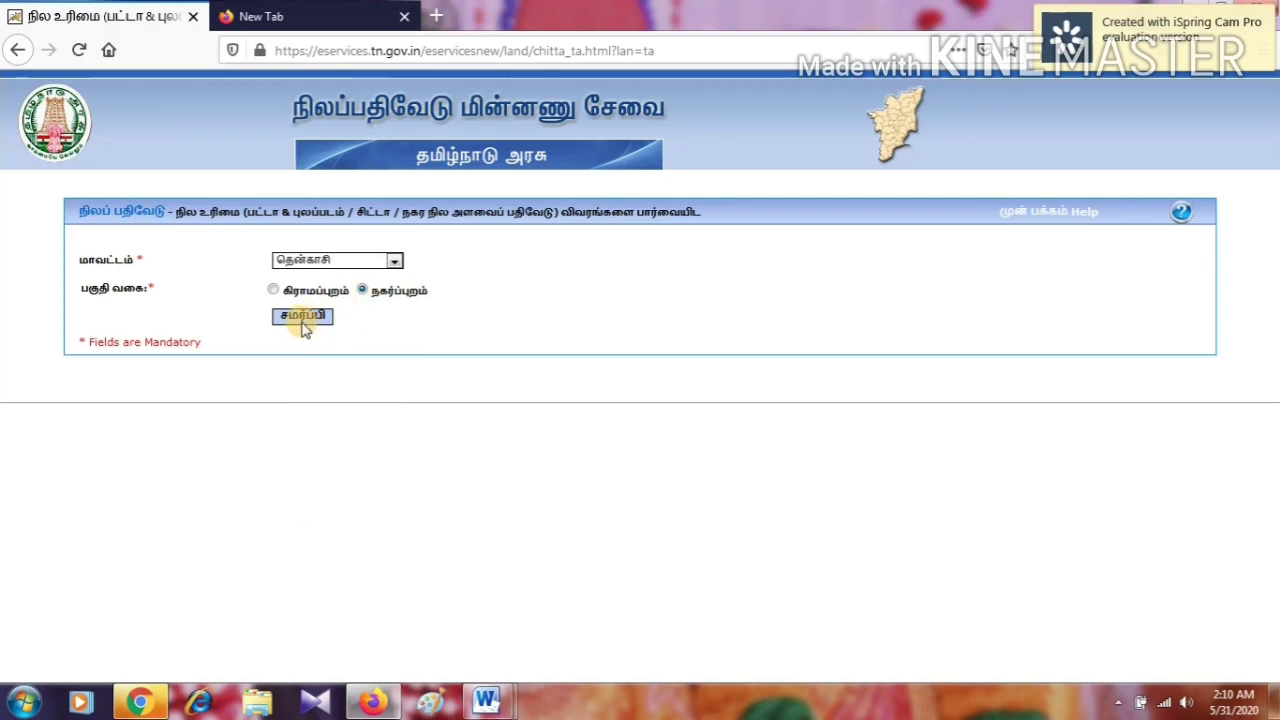